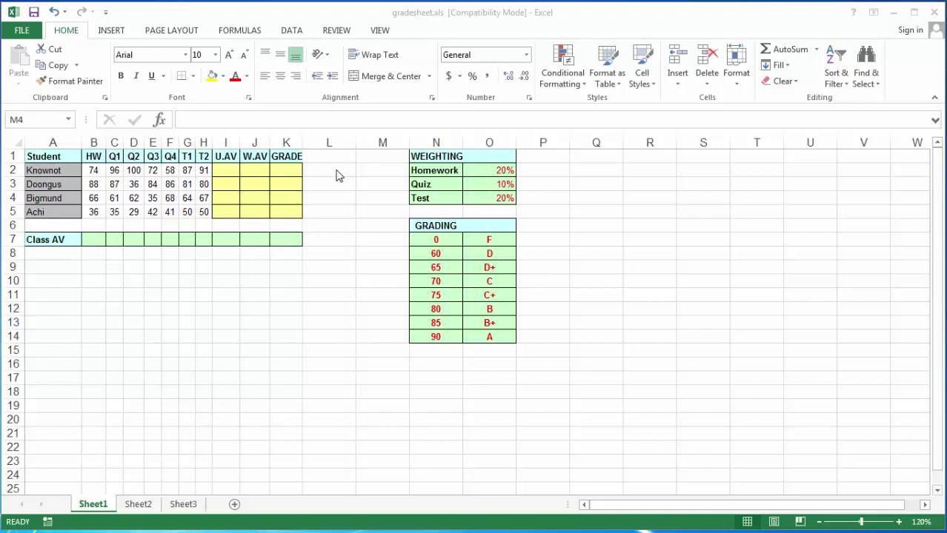
# Examine the gradebook's column headings for students, homework, quizzes, tests and the unweighted average.
pyautogui.click(37, 156)
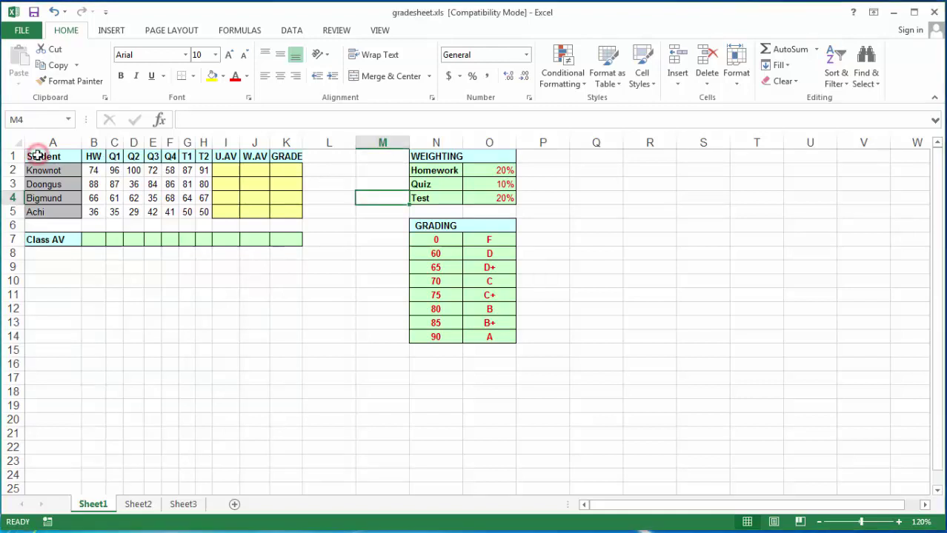
pyautogui.click(94, 157)
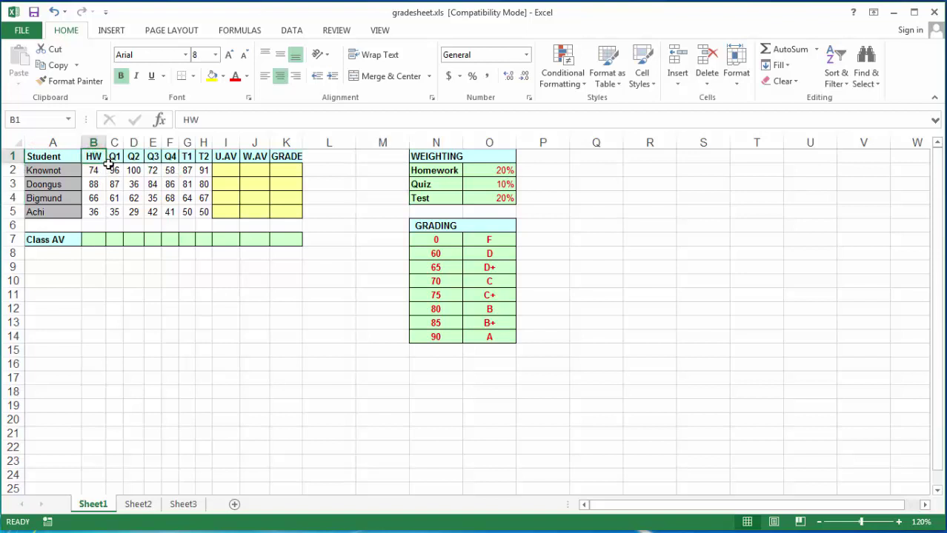
pyautogui.click(115, 157)
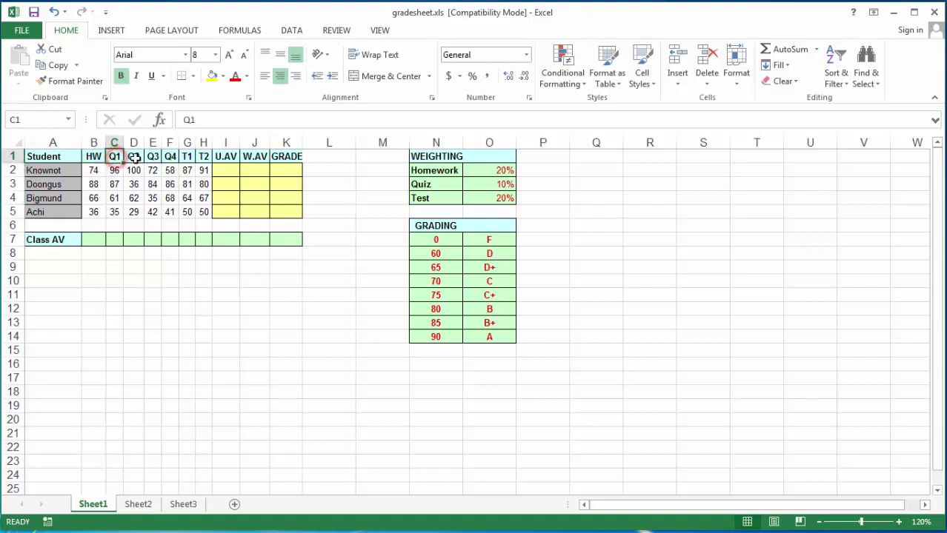
pyautogui.click(188, 159)
pyautogui.click(202, 157)
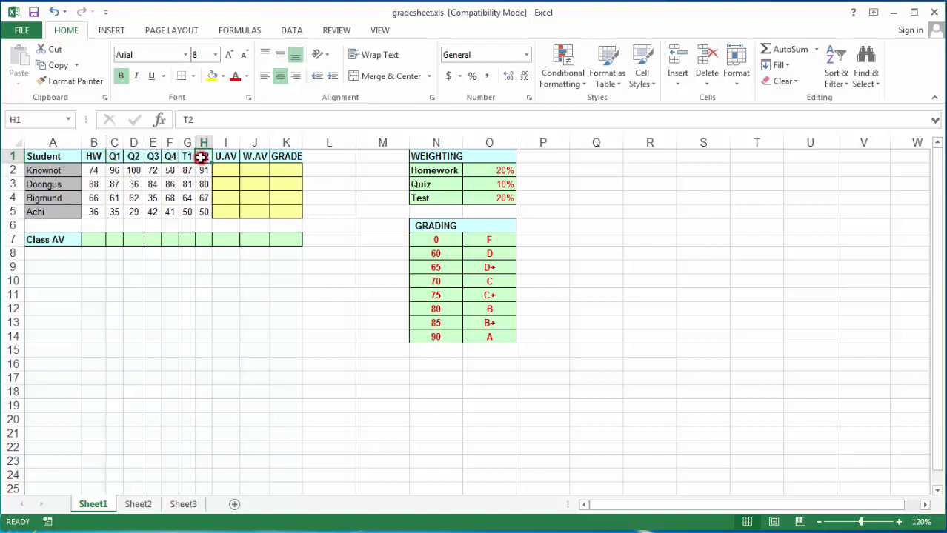
pyautogui.click(226, 170)
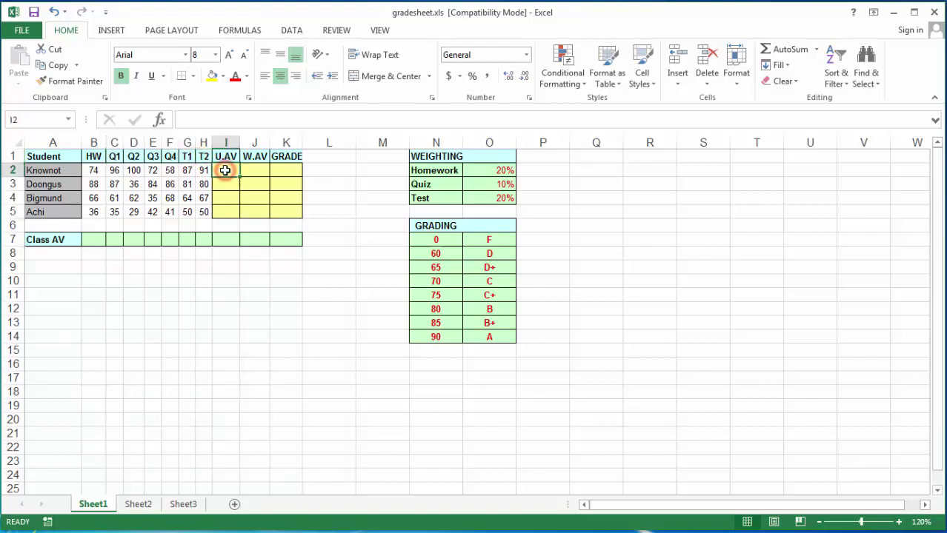
# Sort the student rows alphabetically from A to Z by the Student column.
pyautogui.click(54, 157)
pyautogui.rightClick(54, 158)
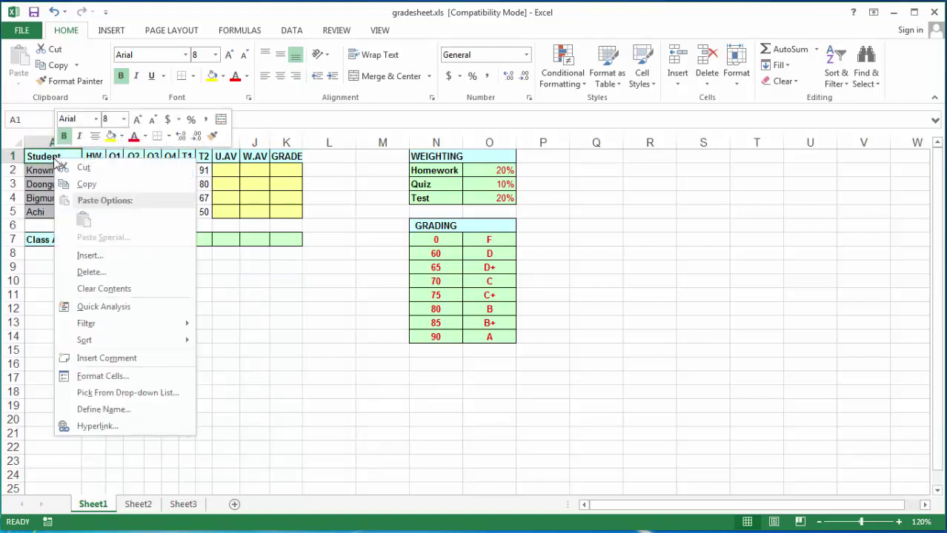
pyautogui.moveTo(81, 341)
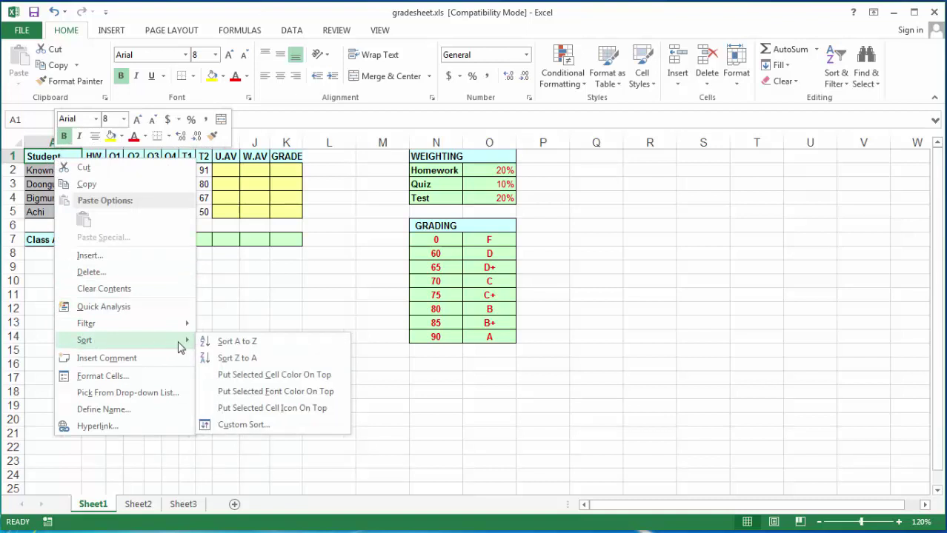
pyautogui.click(231, 343)
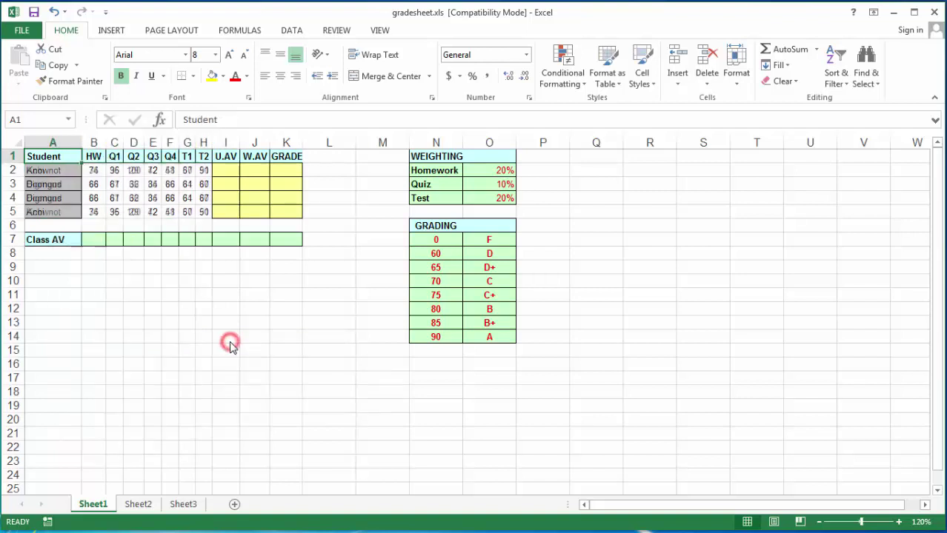
pyautogui.click(54, 170)
pyautogui.moveTo(53, 170); pyautogui.dragTo(57, 212)
pyautogui.moveTo(54, 171); pyautogui.dragTo(53, 215)
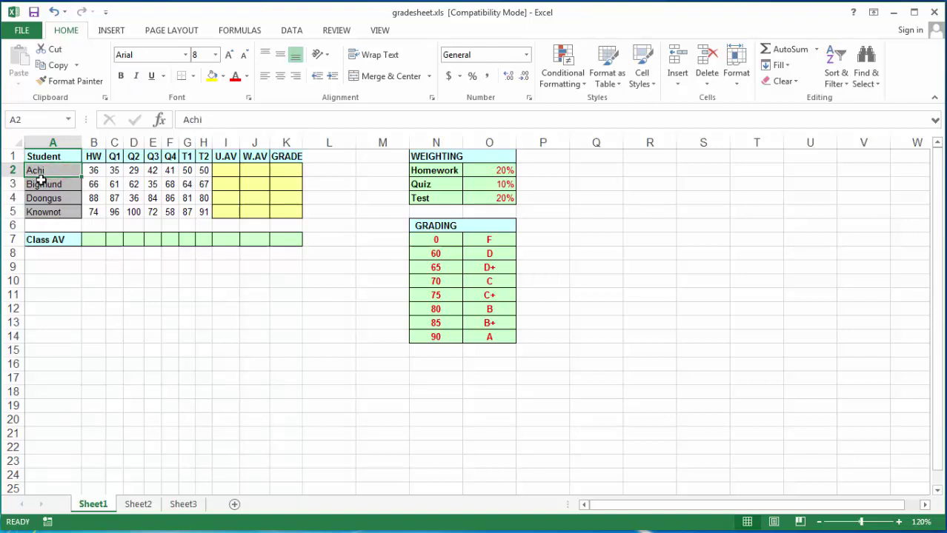
# Calculate the unweighted average in I2 with =AVERAGE(B2:H2) and copy the formula down to I5.
pyautogui.click(226, 170)
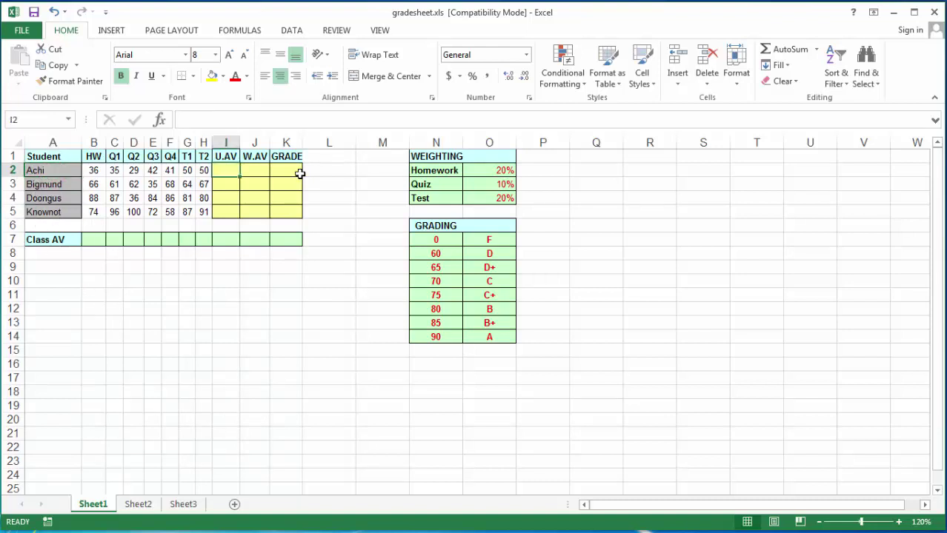
pyautogui.click(817, 51)
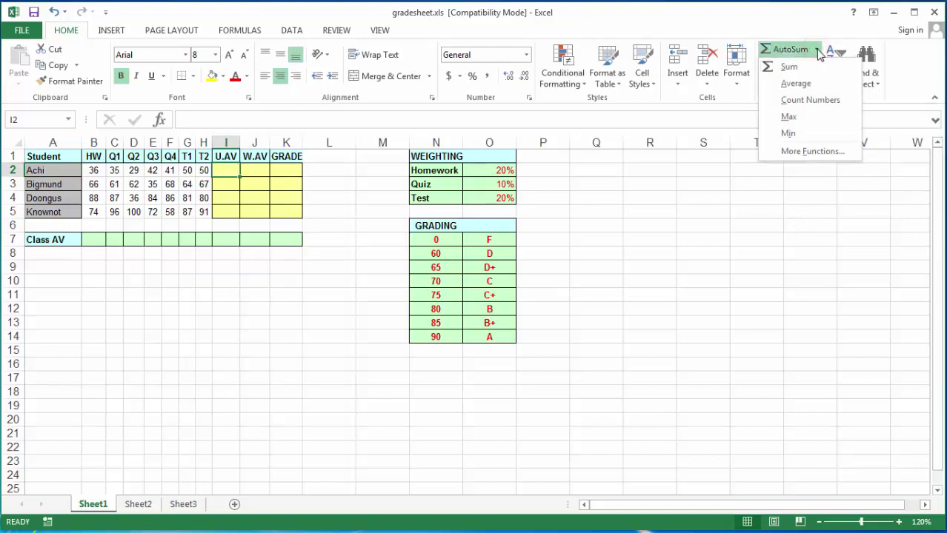
pyautogui.click(797, 83)
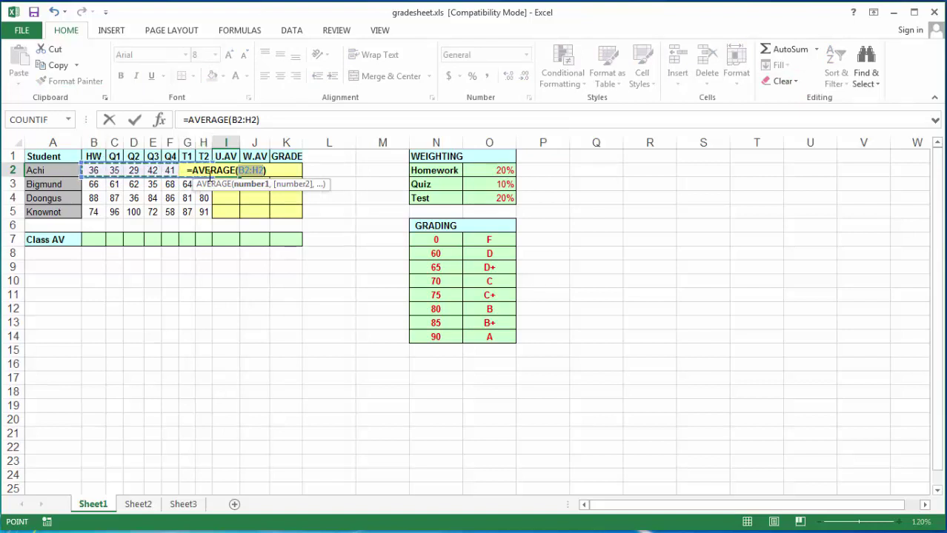
pyautogui.press('Return')
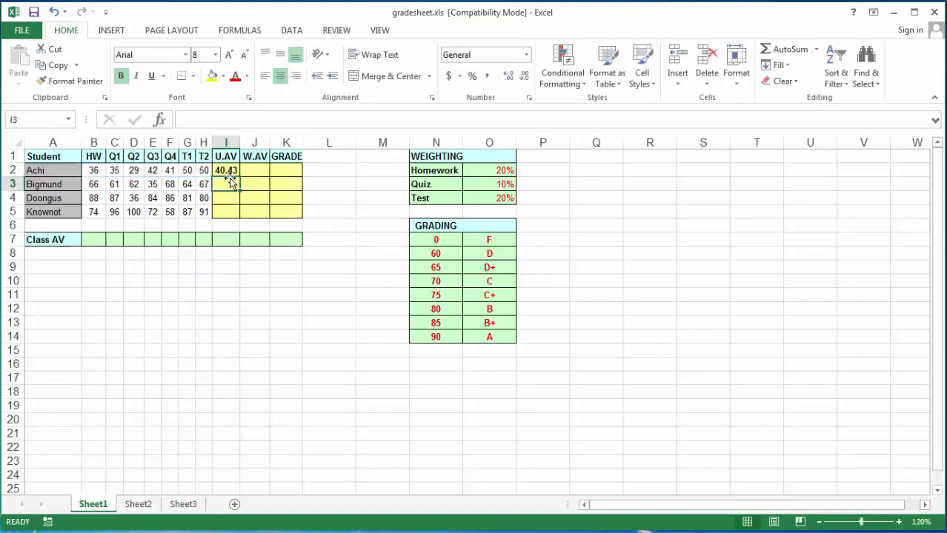
pyautogui.click(229, 171)
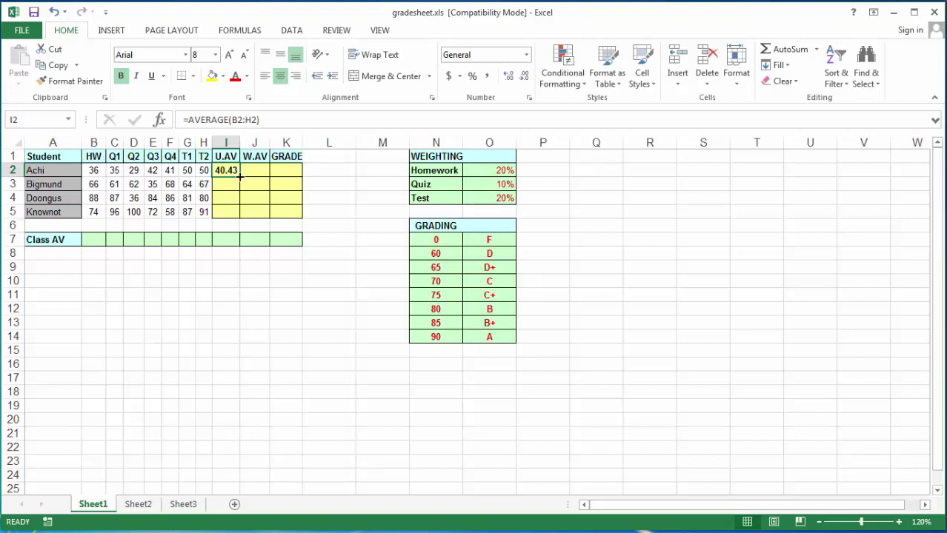
pyautogui.moveTo(240, 176); pyautogui.dragTo(240, 214)
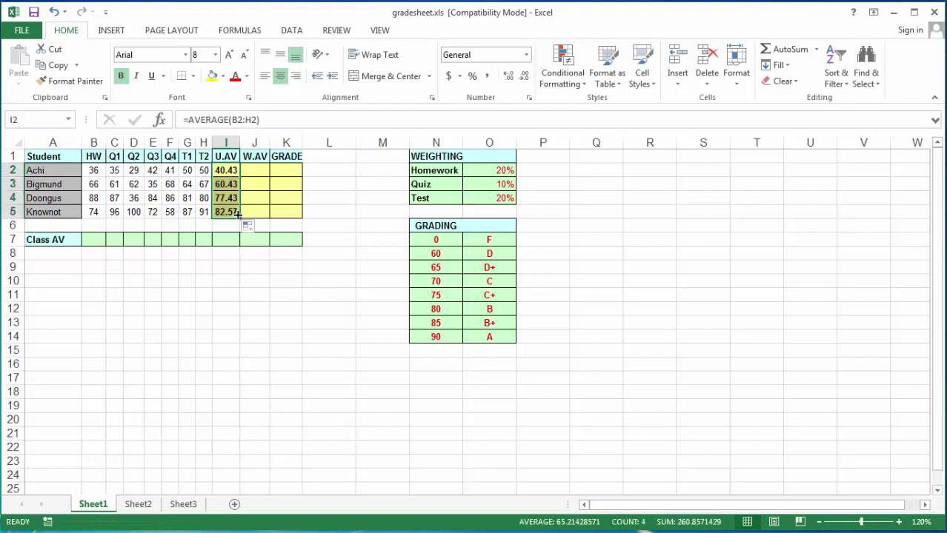
pyautogui.click(229, 226)
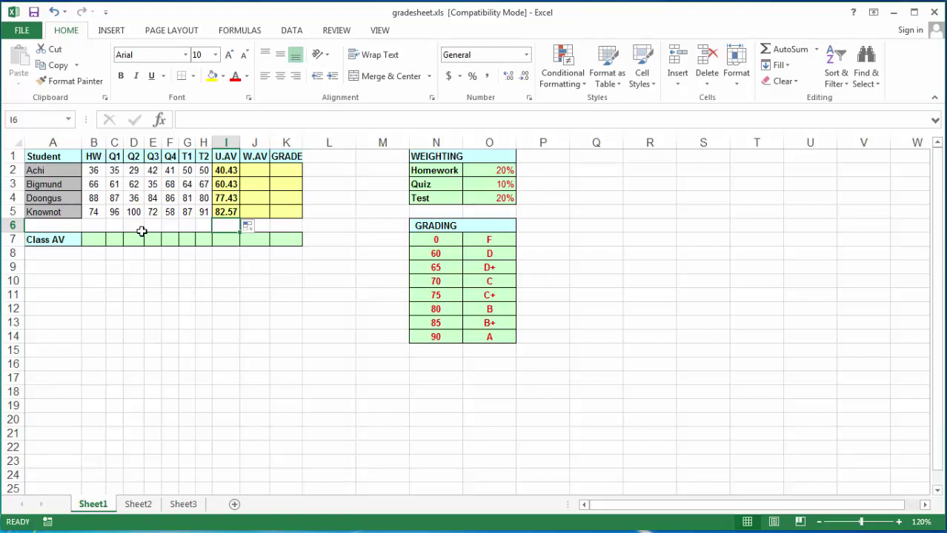
# Calculate the homework class average in B7 with =AVERAGE(B2:B5).
pyautogui.click(92, 240)
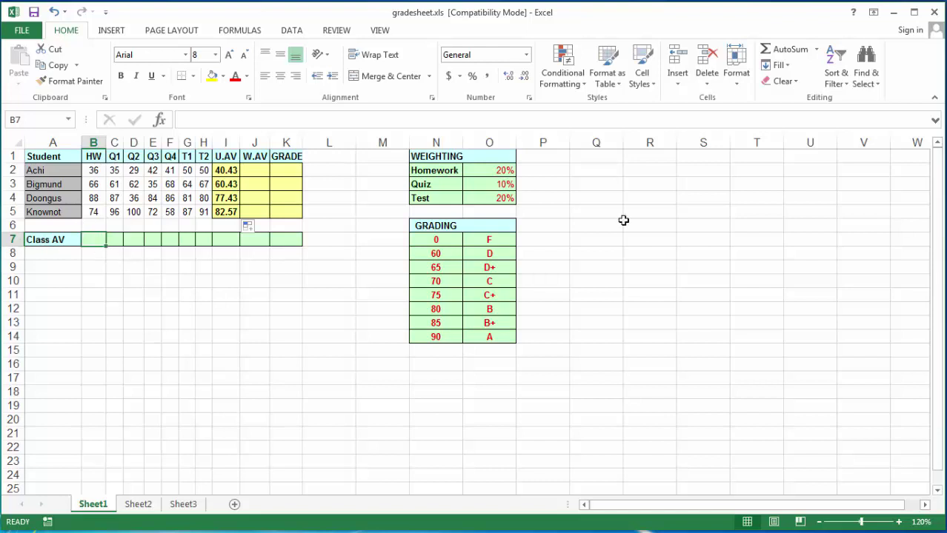
pyautogui.click(816, 49)
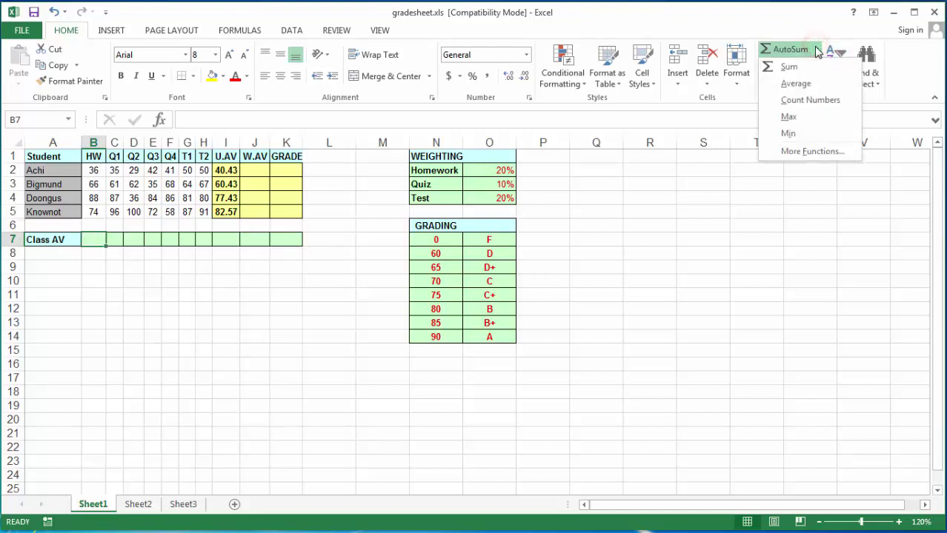
pyautogui.click(794, 83)
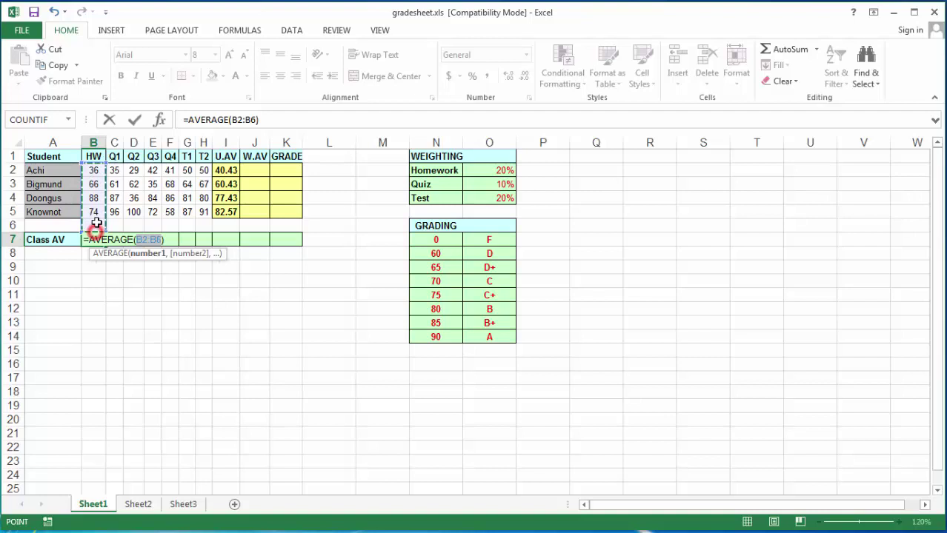
pyautogui.click(163, 242)
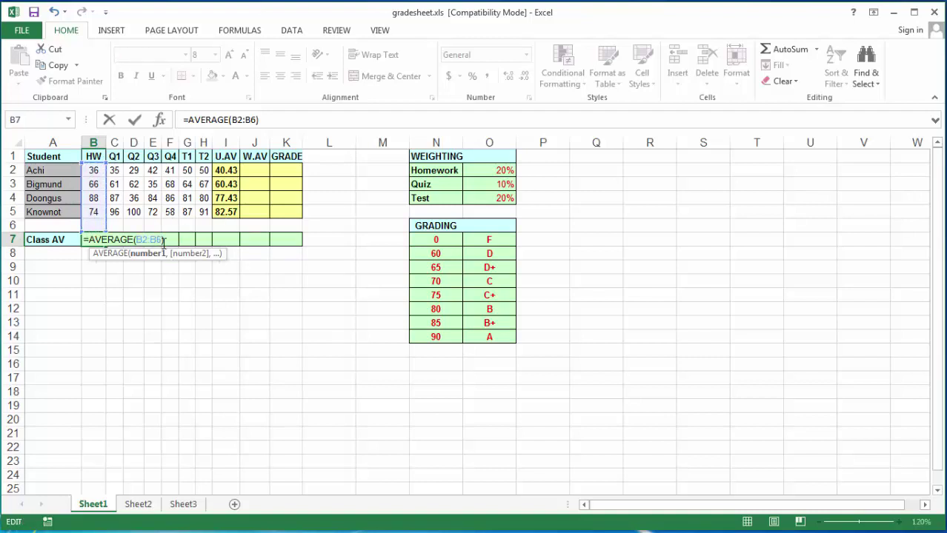
pyautogui.press('BackSpace')
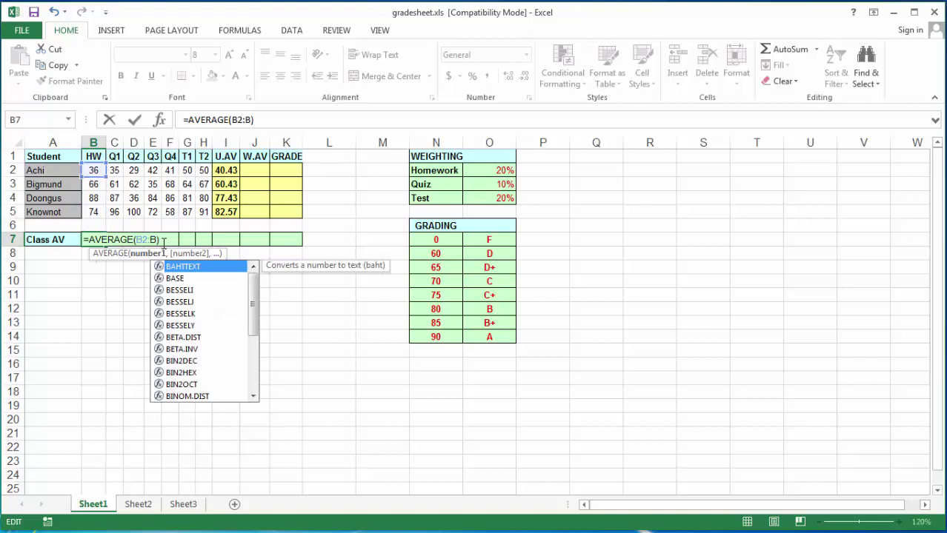
pyautogui.write('5')
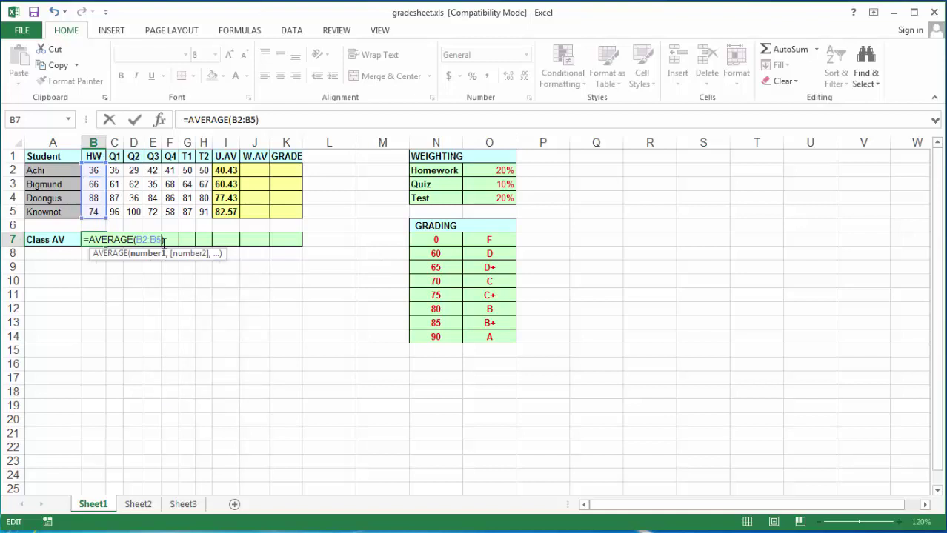
pyautogui.hotkey('ctrl', 'Return')
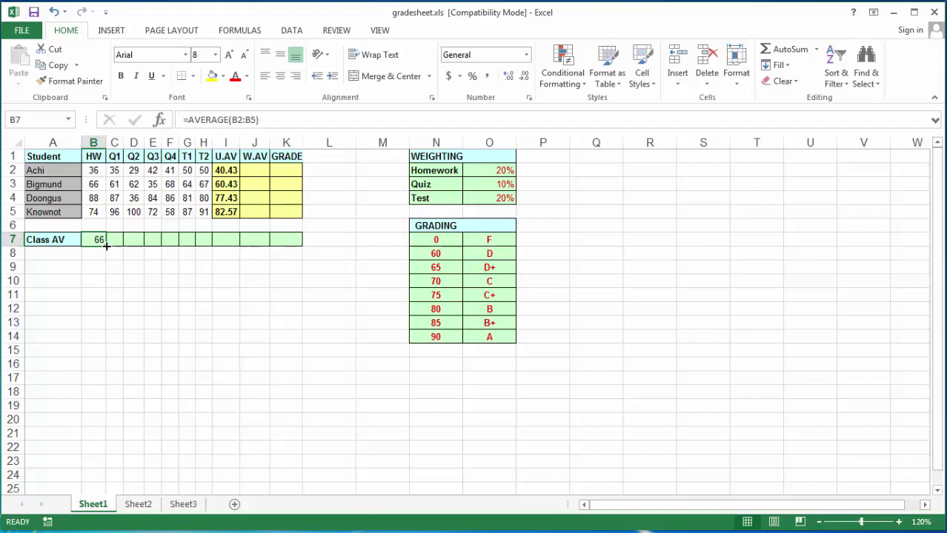
# Copy the homework class average formula across row 7 through the U.AV column.
pyautogui.moveTo(106, 246); pyautogui.dragTo(211, 244)
pyautogui.click(124, 253)
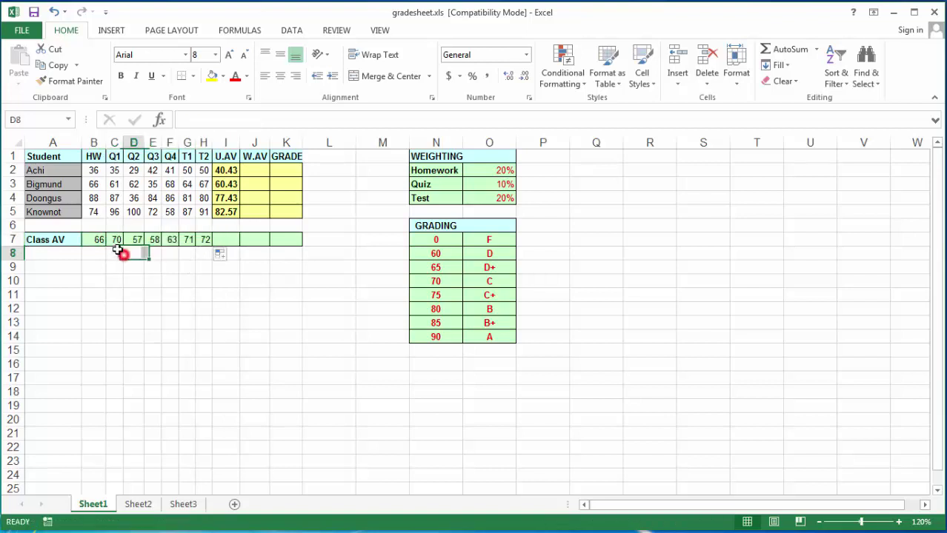
pyautogui.click(114, 158)
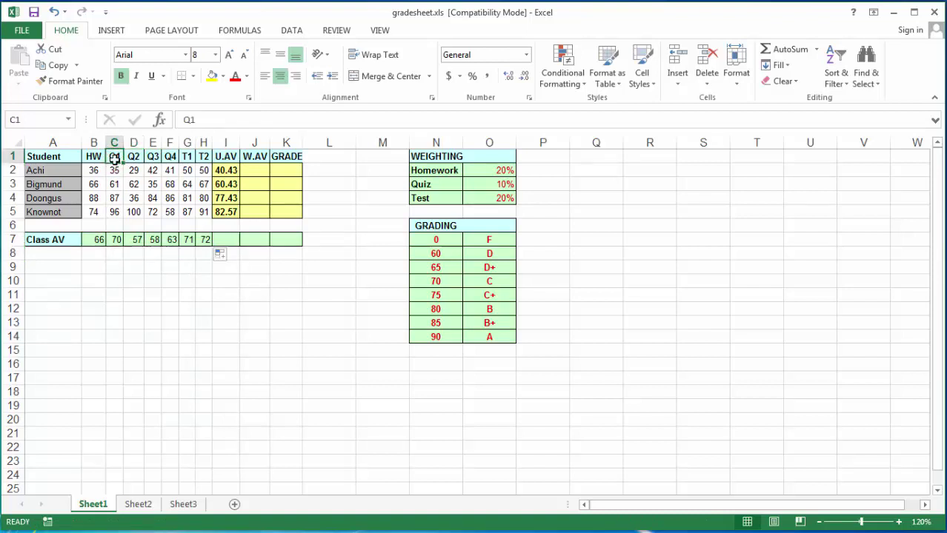
pyautogui.click(114, 239)
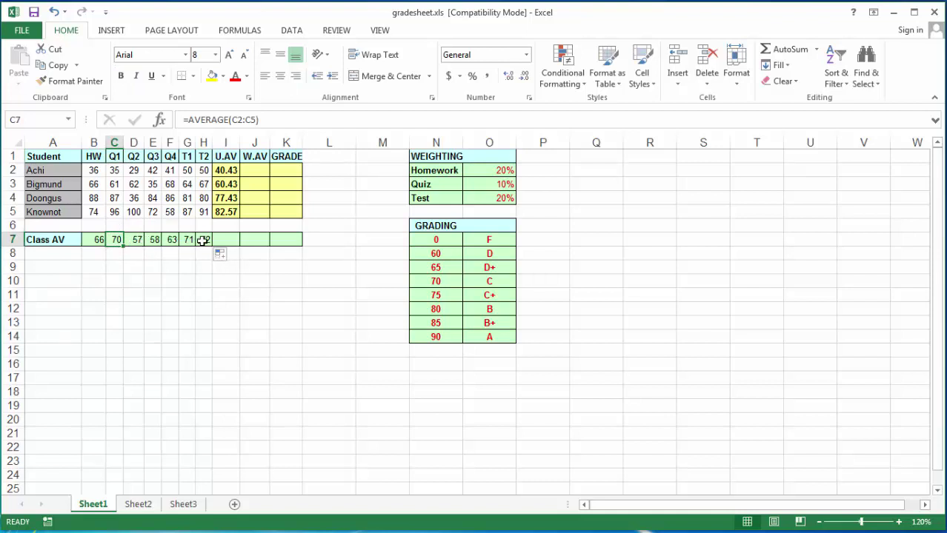
# Review the first student's scores in B2:H2 and the homework, quiz and test weights in O2:O4.
pyautogui.click(249, 172)
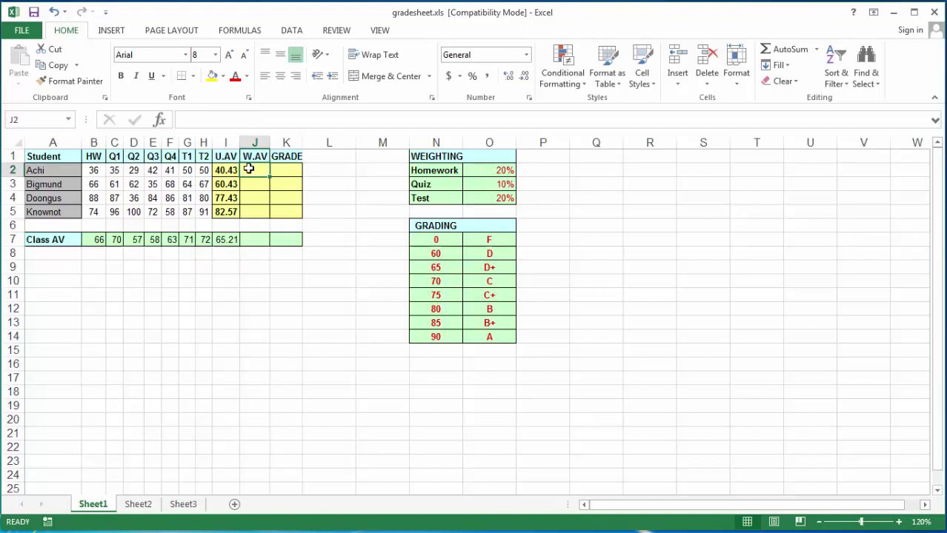
pyautogui.click(91, 171)
pyautogui.moveTo(92, 171); pyautogui.dragTo(204, 172)
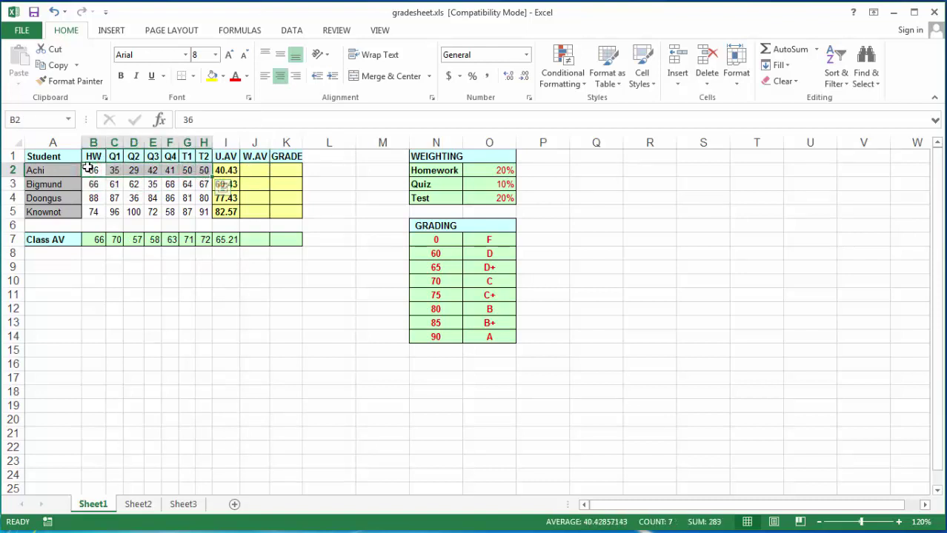
pyautogui.click(252, 171)
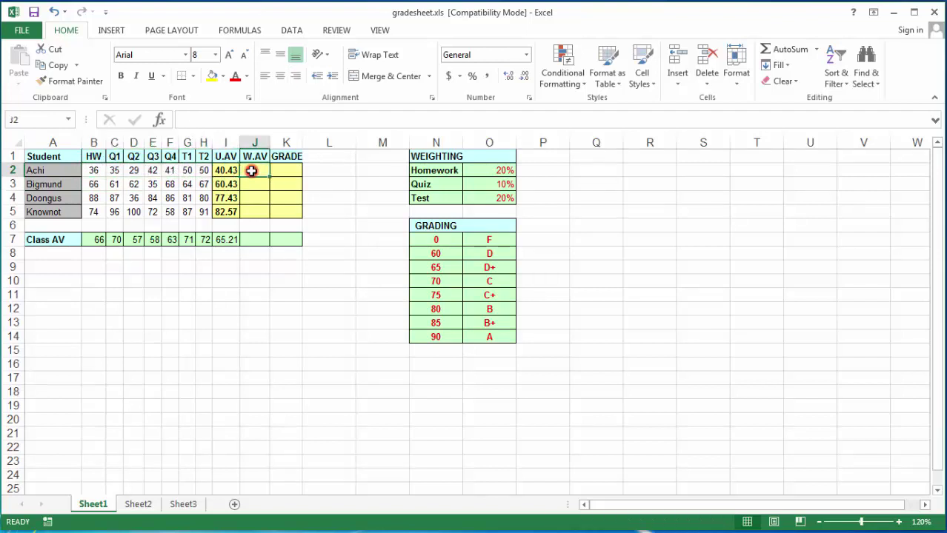
pyautogui.moveTo(480, 169); pyautogui.dragTo(483, 194)
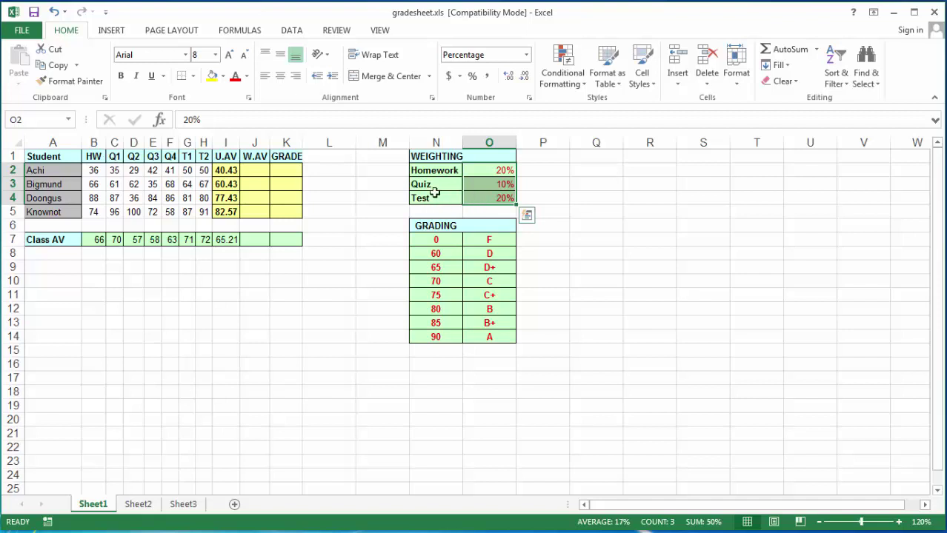
# Calculate the first student's weighted average in J2 with =(B2*.2)+(C2*.1)+(D2*.1)+(E2*.1)+(F2*.1)+(G2*.2)+(H2*.2).
pyautogui.click(255, 172)
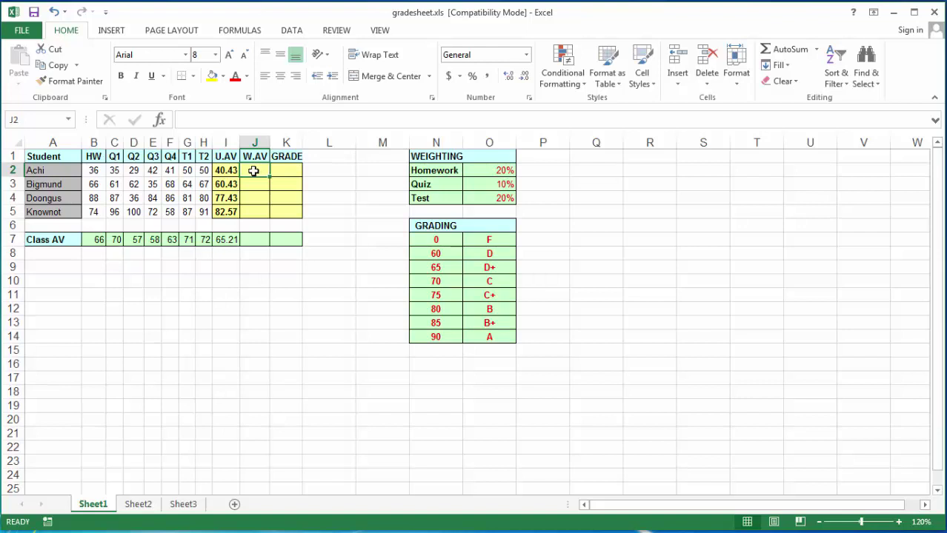
pyautogui.click(212, 120)
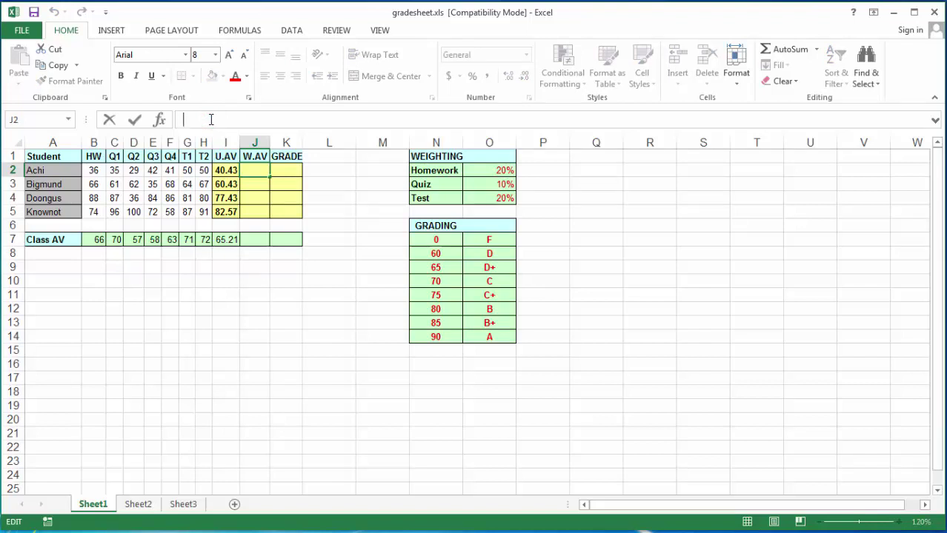
pyautogui.write('+')
pyautogui.press('BackSpace')
pyautogui.write('=')
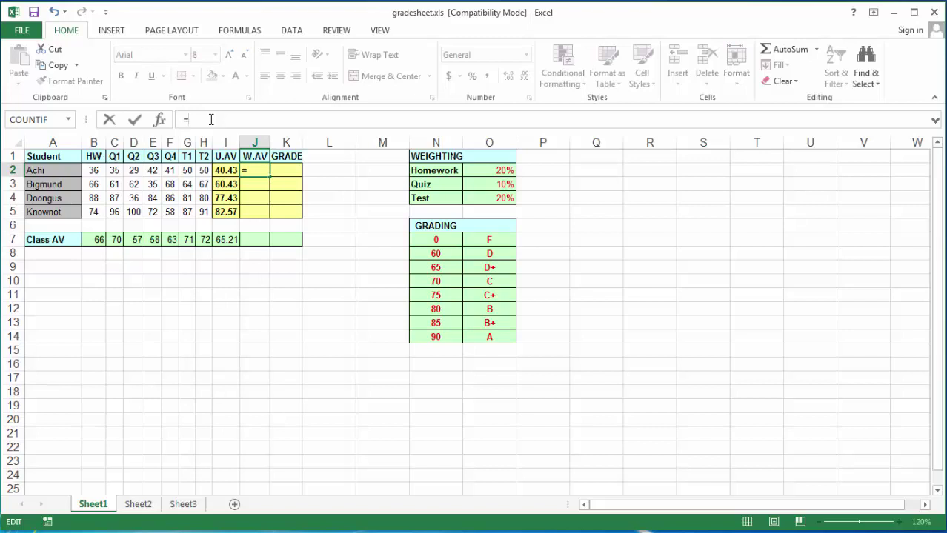
pyautogui.write('(B')
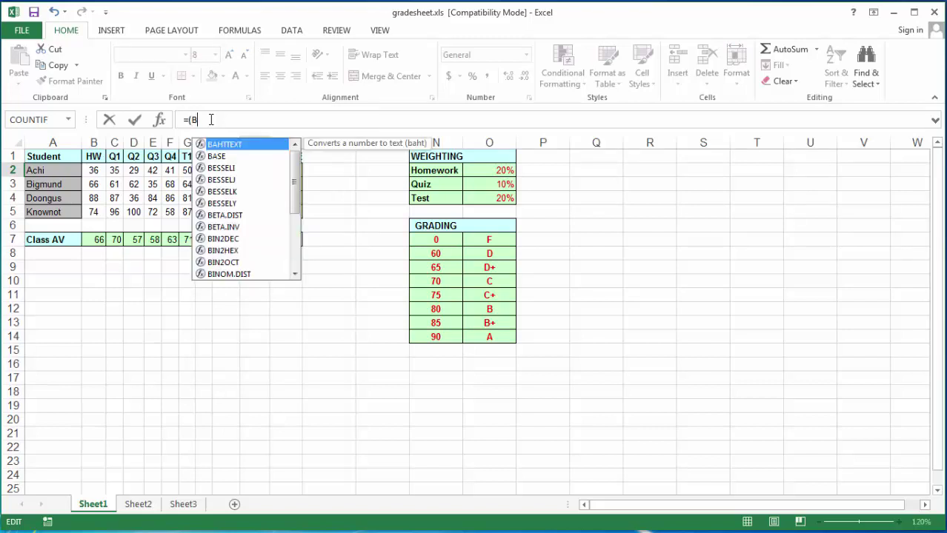
pyautogui.write('2*.')
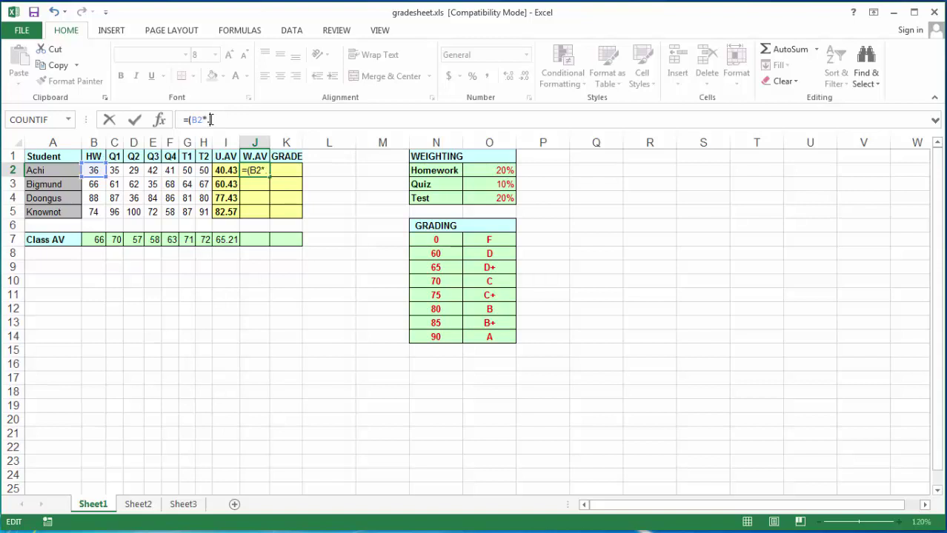
pyautogui.write('2')
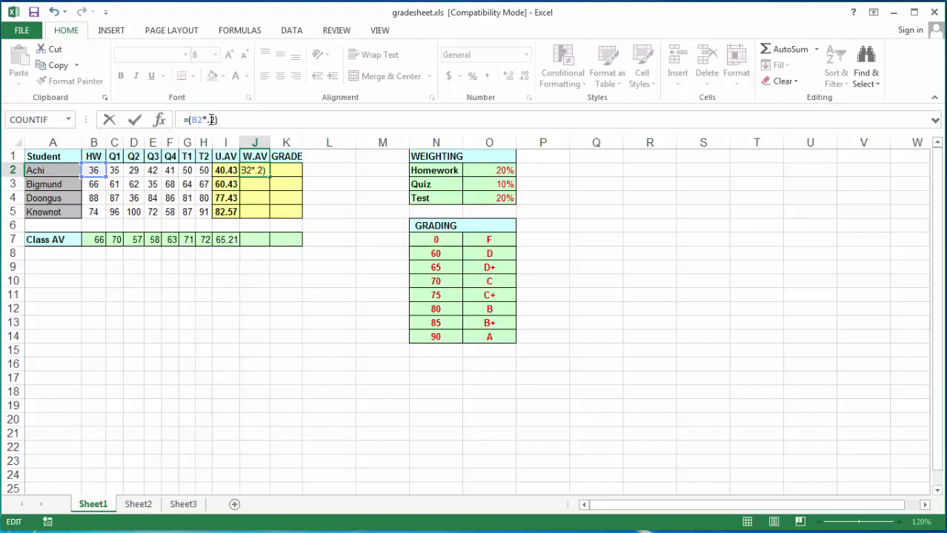
pyautogui.write('+')
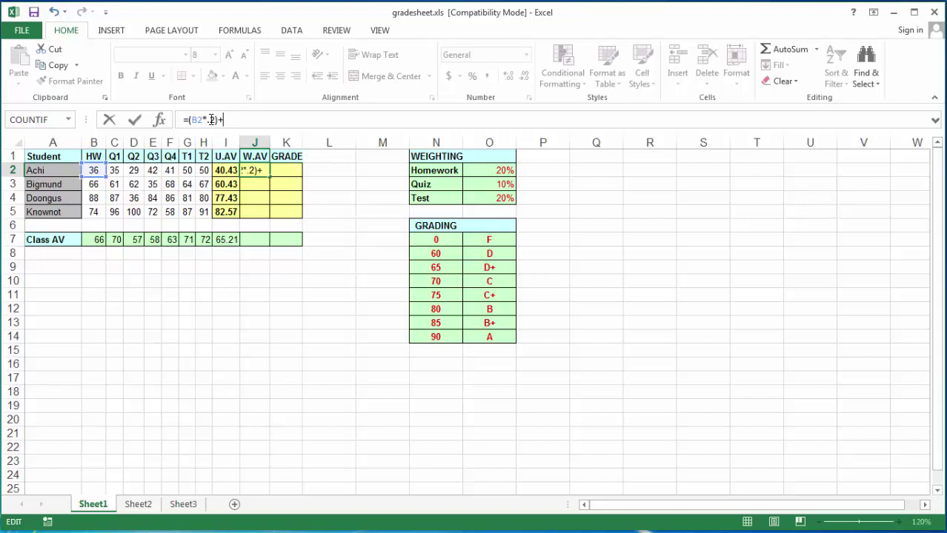
pyautogui.write('C')
pyautogui.write('C')
pyautogui.write('2')
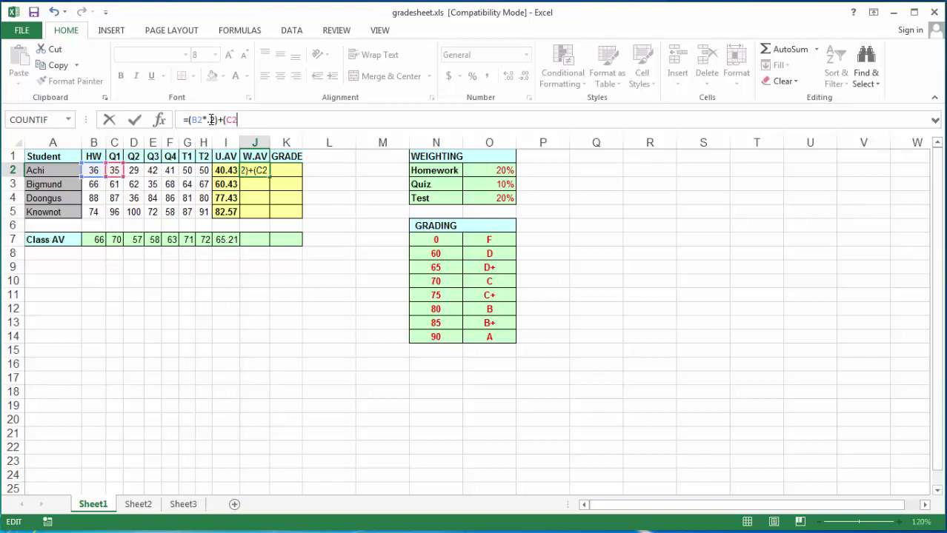
pyautogui.write('*.1)+')
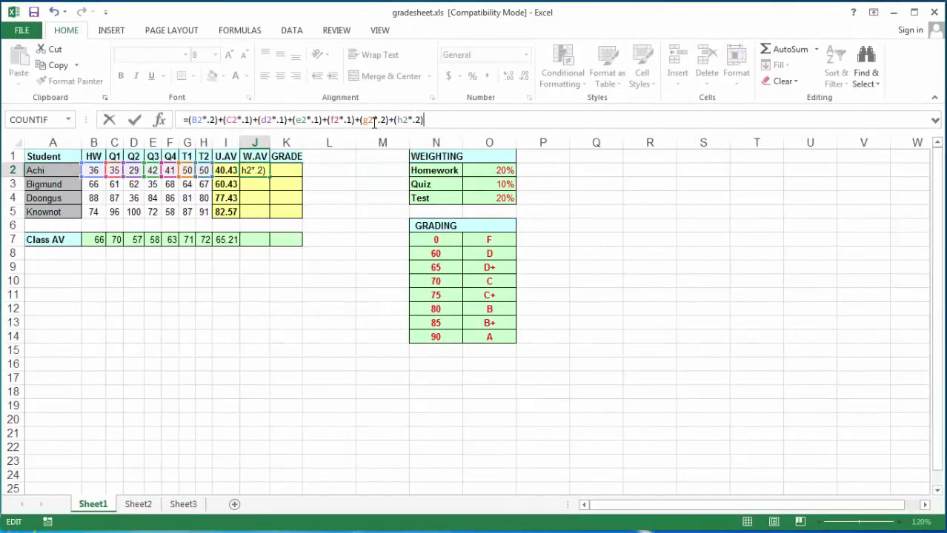
pyautogui.press('Return')
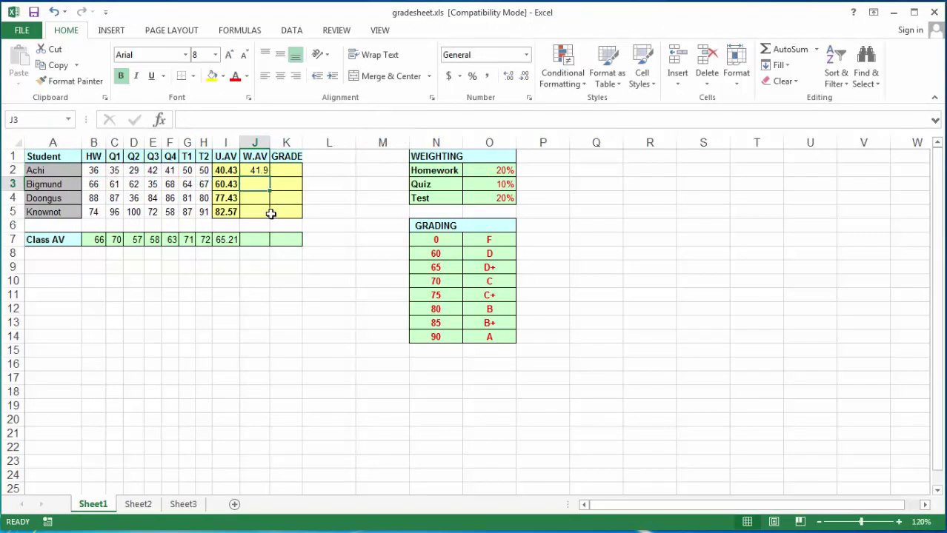
# Copy the weighted average formula from J2 down to J5.
pyautogui.click(259, 171)
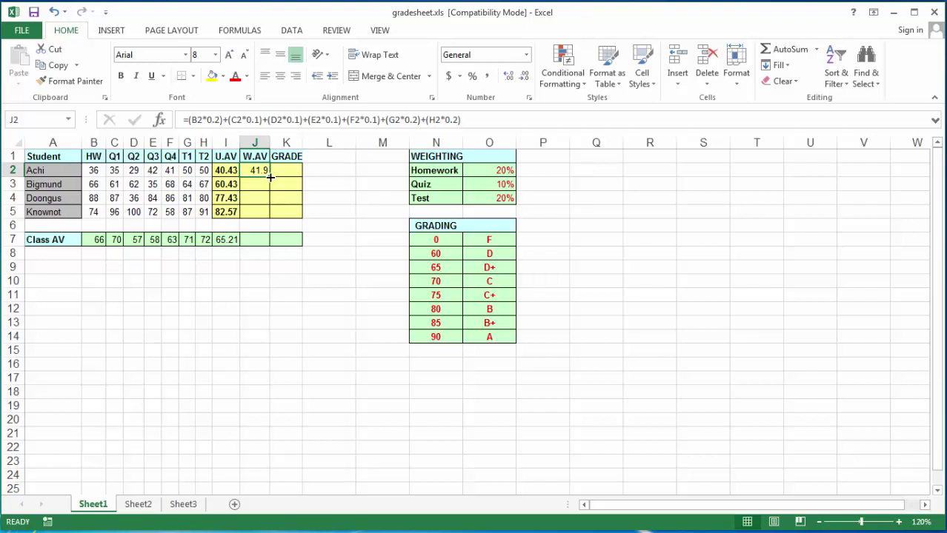
pyautogui.moveTo(270, 177); pyautogui.dragTo(270, 214)
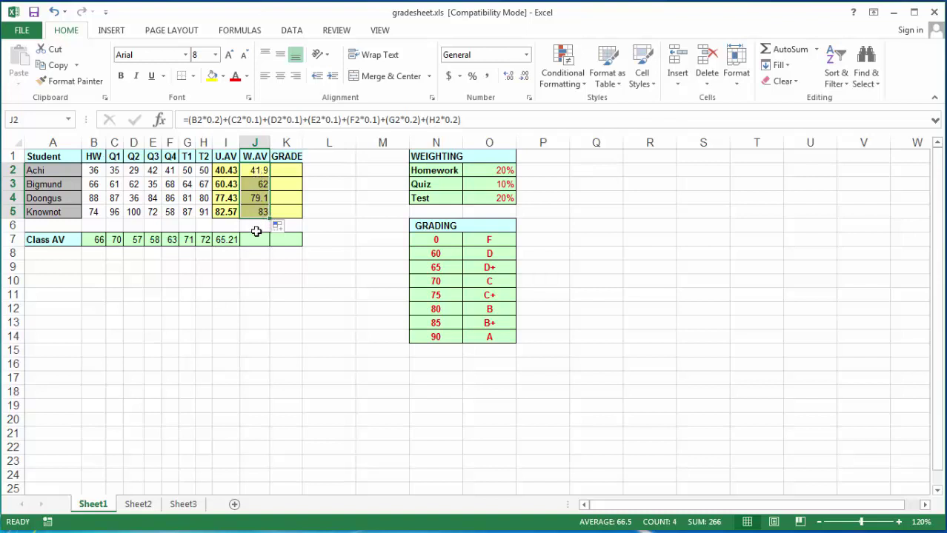
pyautogui.click(255, 231)
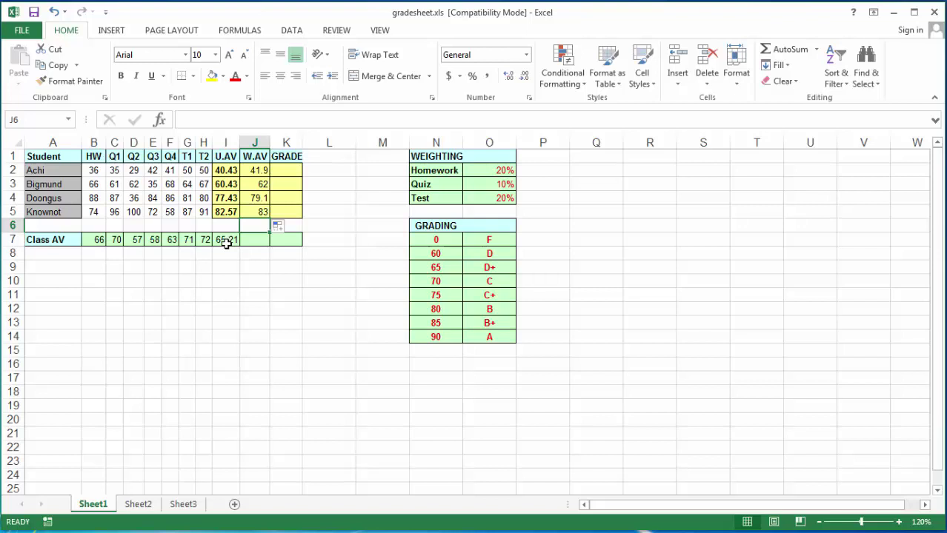
# Copy the class average formula from I7 into J7 for the W.AV column.
pyautogui.click(226, 241)
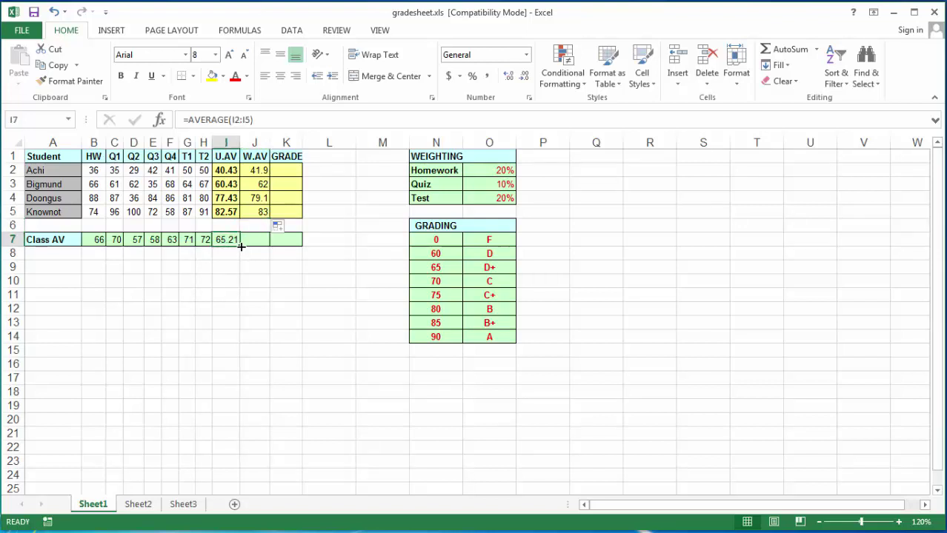
pyautogui.moveTo(241, 247)
pyautogui.mouseDown()
pyautogui.moveTo(262, 245)
pyautogui.moveTo(257, 252)
pyautogui.mouseUp()
pyautogui.click(257, 239)
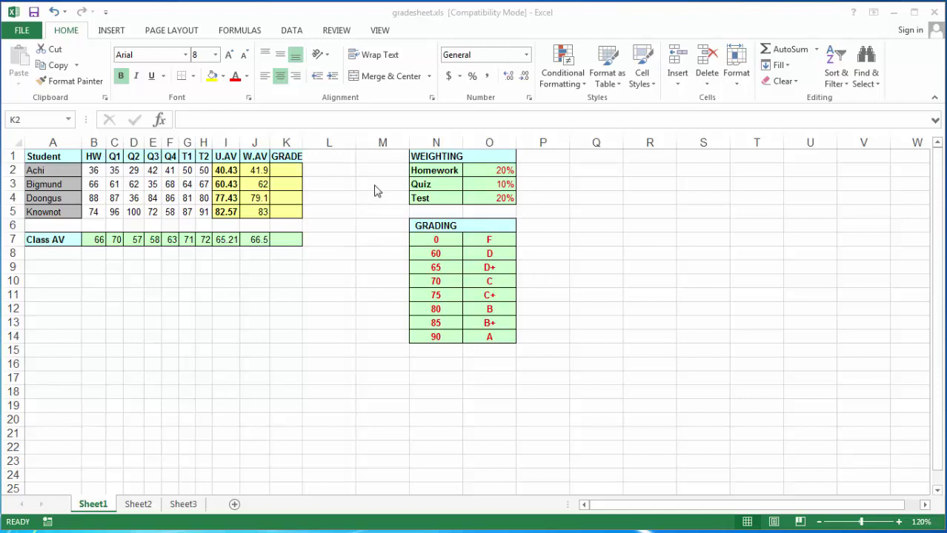
# Review the weighted averages in J2:J5 against the grading table's score thresholds in N7:N14 and letter grades in O7:O14.
pyautogui.click(256, 170)
pyautogui.moveTo(257, 170); pyautogui.dragTo(260, 218)
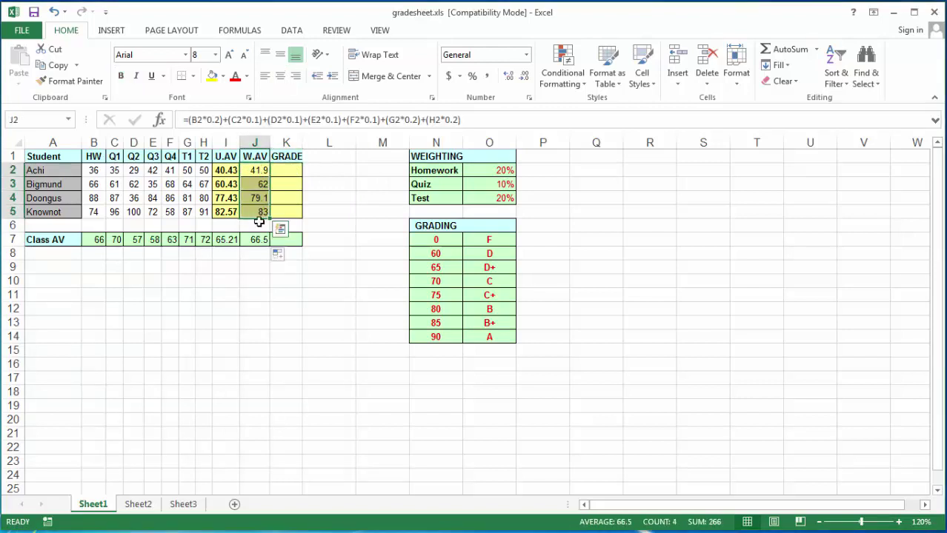
pyautogui.click(259, 170)
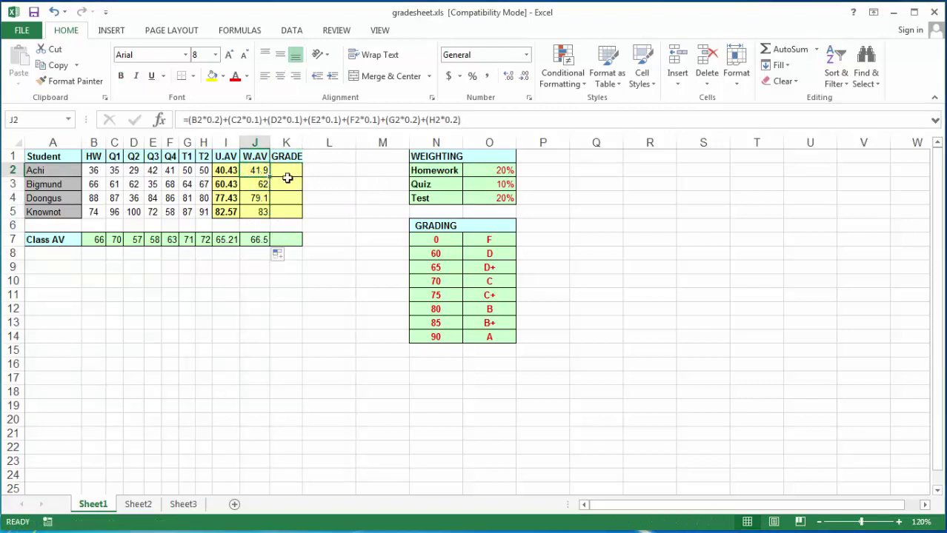
pyautogui.click(257, 170)
pyautogui.moveTo(428, 239); pyautogui.dragTo(434, 336)
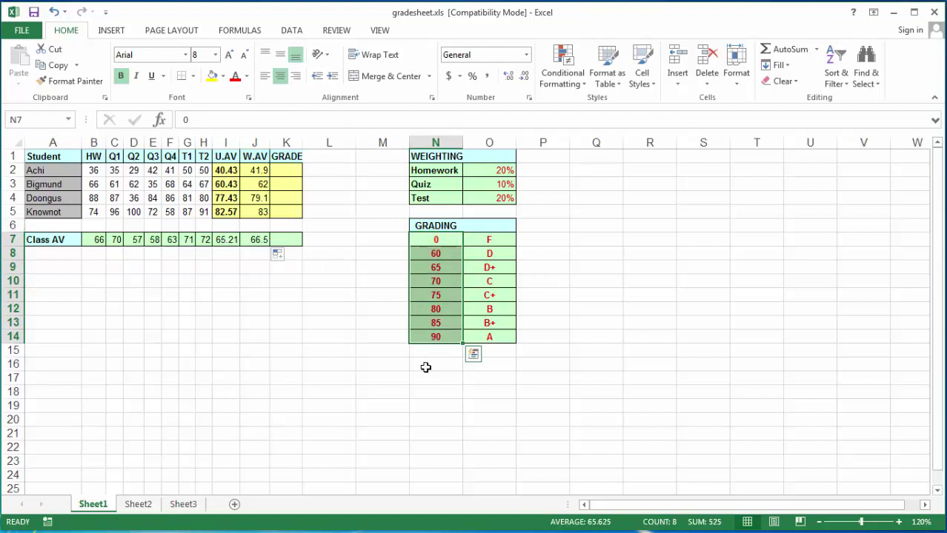
pyautogui.click(424, 366)
pyautogui.moveTo(495, 239); pyautogui.dragTo(492, 339)
pyautogui.click(389, 320)
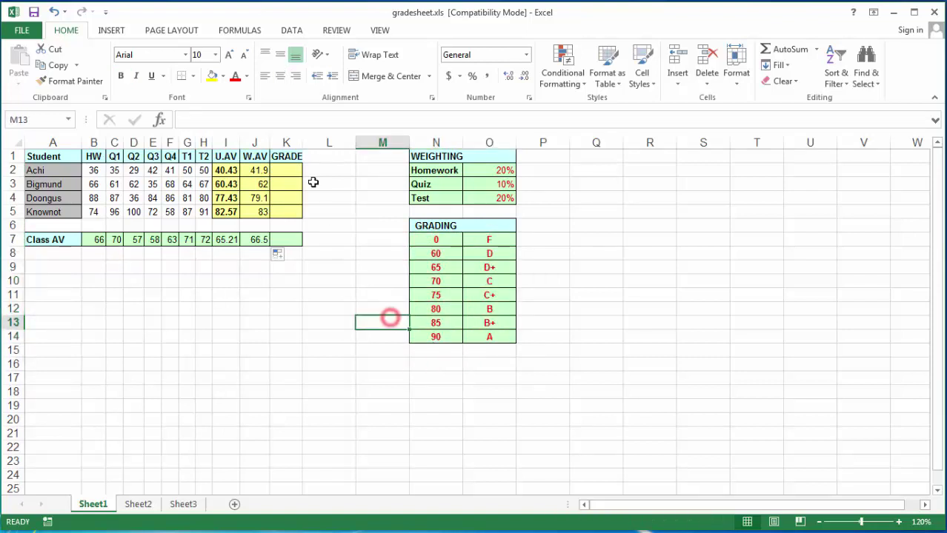
pyautogui.click(257, 171)
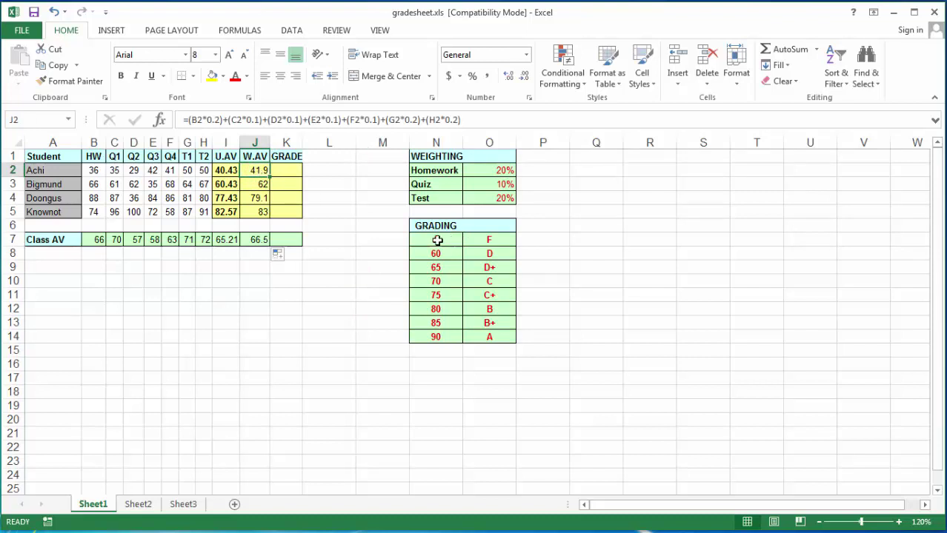
pyautogui.moveTo(437, 241); pyautogui.dragTo(435, 335)
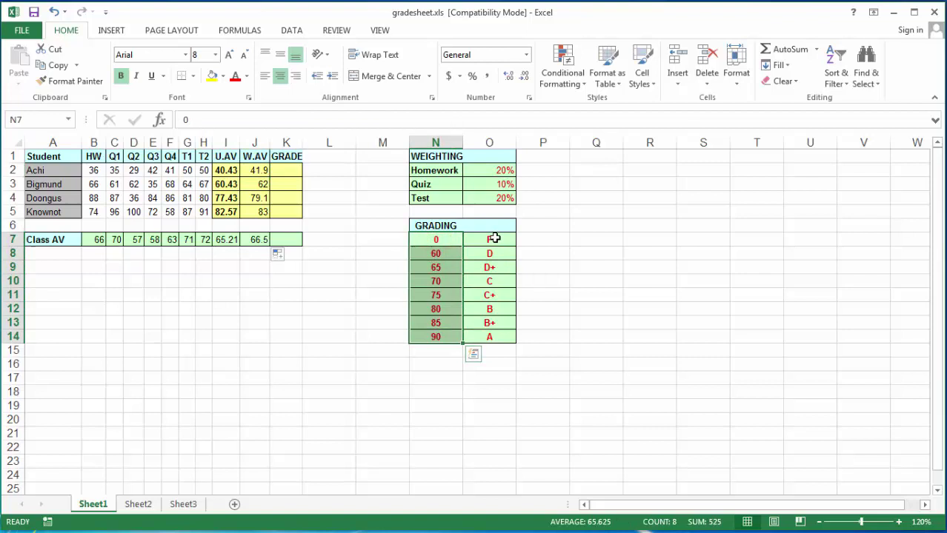
pyautogui.moveTo(494, 238); pyautogui.dragTo(495, 336)
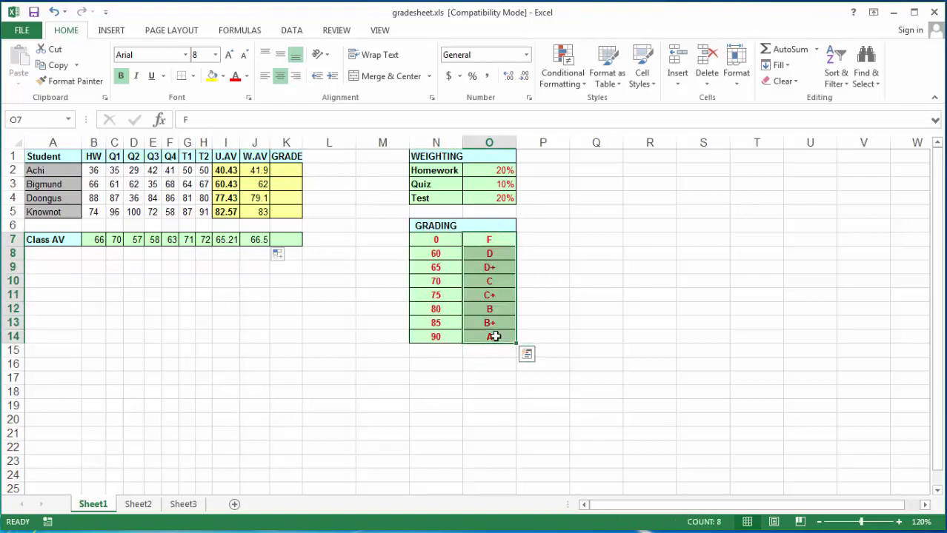
# Insert the LOOKUP function in K2, found by searching for lookup, using the lookup_value,lookup_vector,result_vector argument list.
pyautogui.click(292, 174)
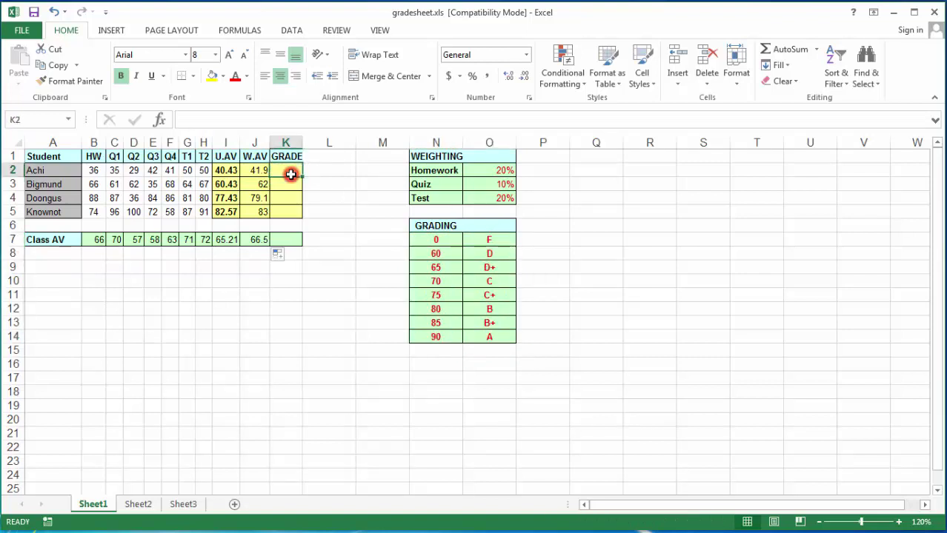
pyautogui.click(816, 49)
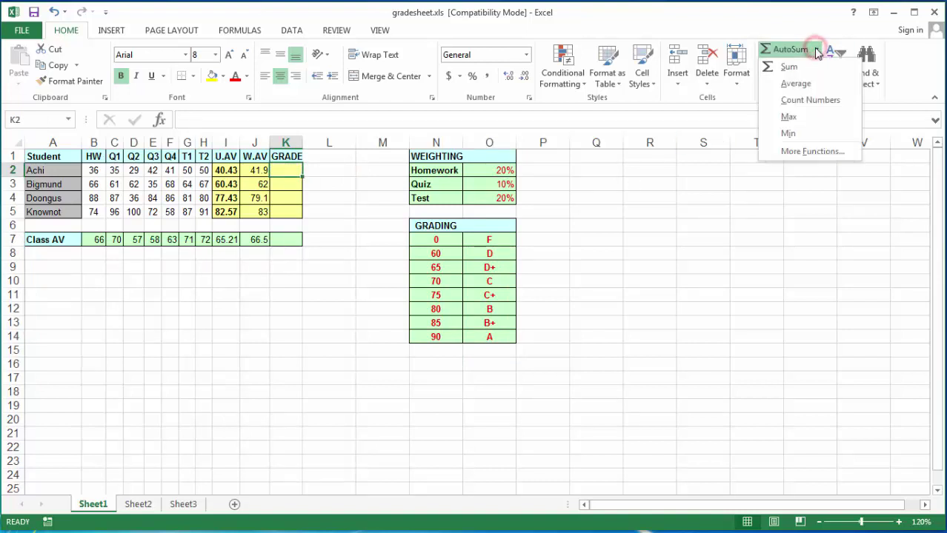
pyautogui.click(798, 154)
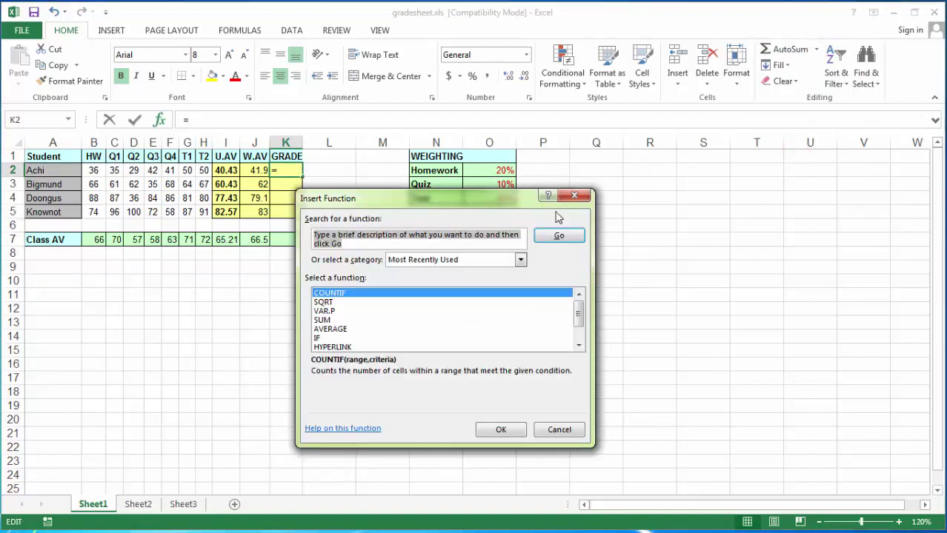
pyautogui.scroll(-6, 469, 262)
pyautogui.write('loko')
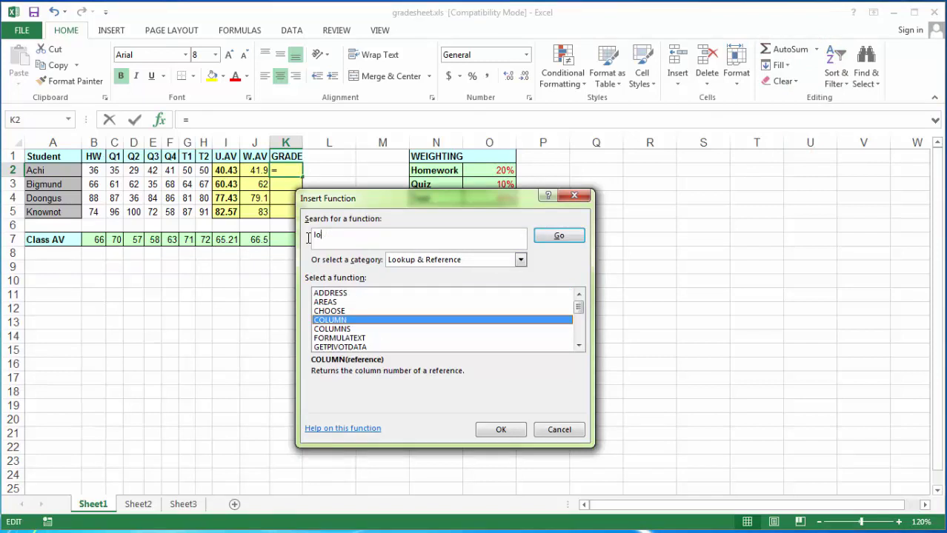
pyautogui.press('Return')
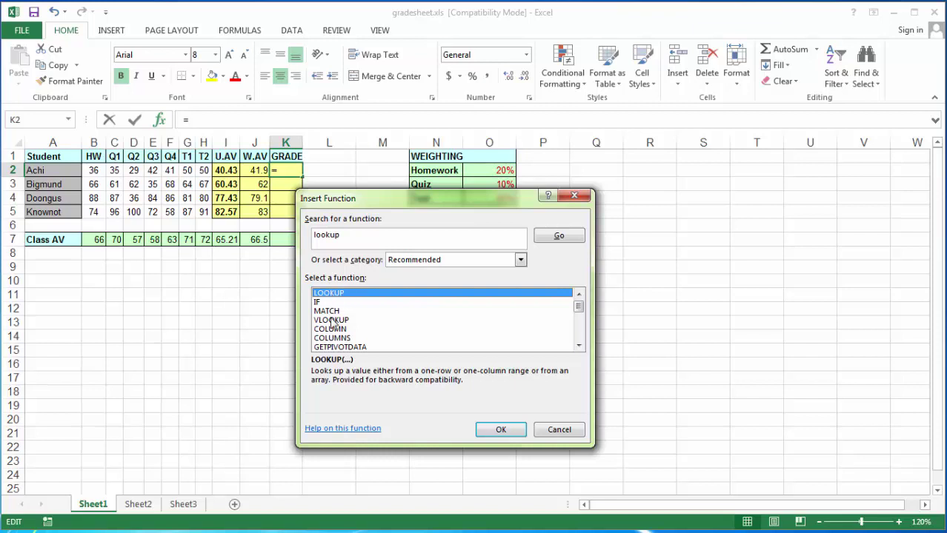
pyautogui.scroll(-2, 331, 317)
pyautogui.scroll(2, 331, 320)
pyautogui.click(500, 429)
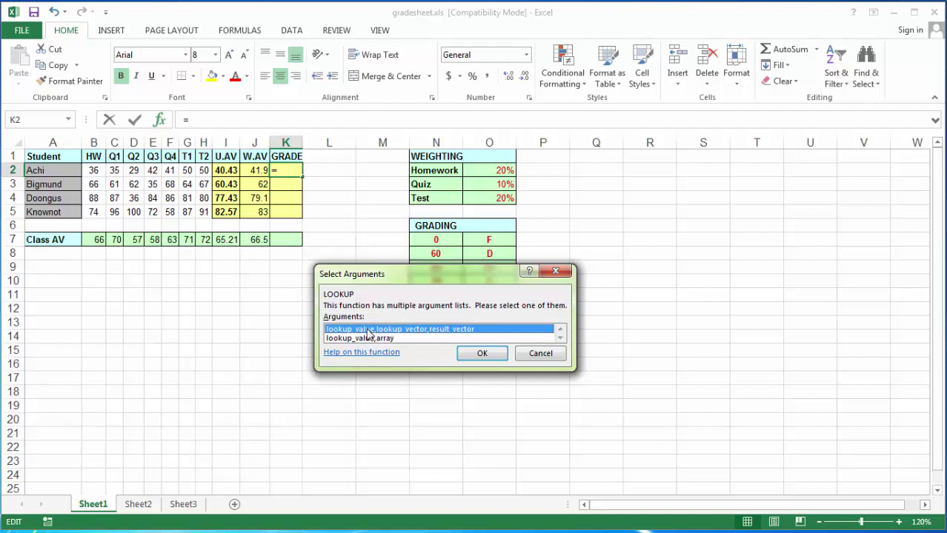
pyautogui.click(482, 353)
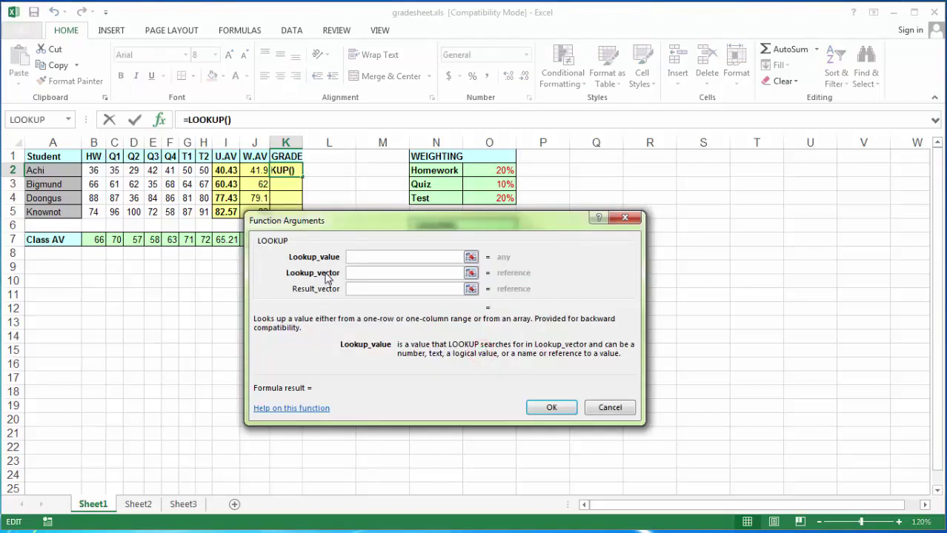
# Set the LOOKUP function's lookup value to J2, moving the arguments dialog clear of the grading table.
pyautogui.moveTo(411, 227); pyautogui.dragTo(696, 106)
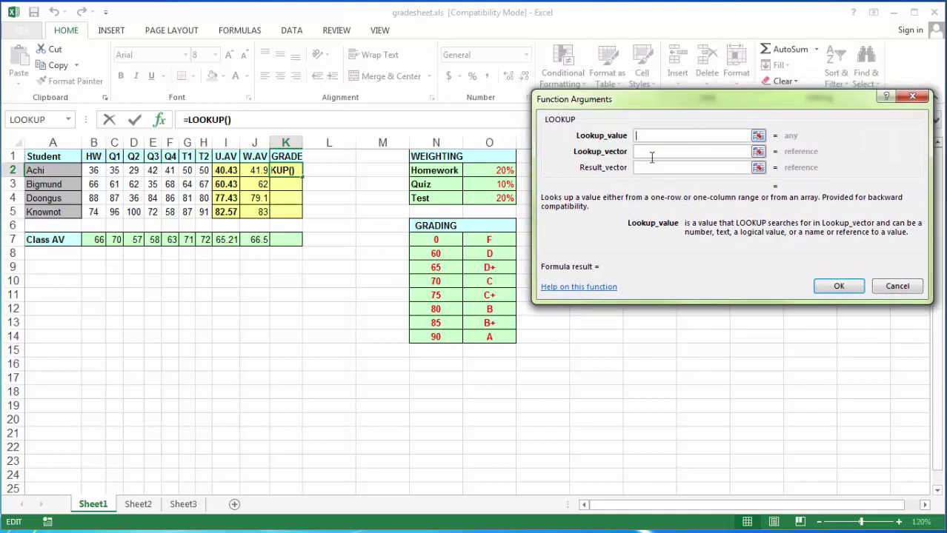
pyautogui.click(758, 136)
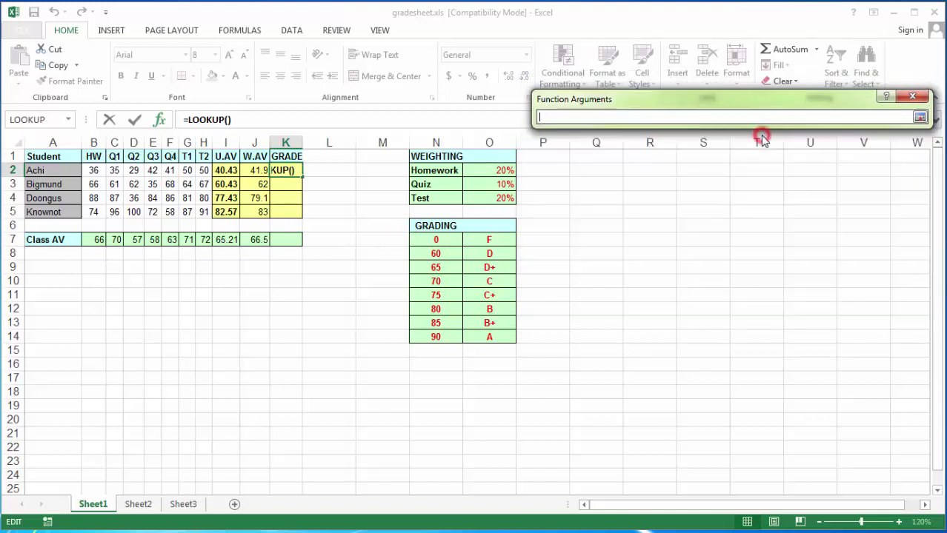
pyautogui.click(256, 171)
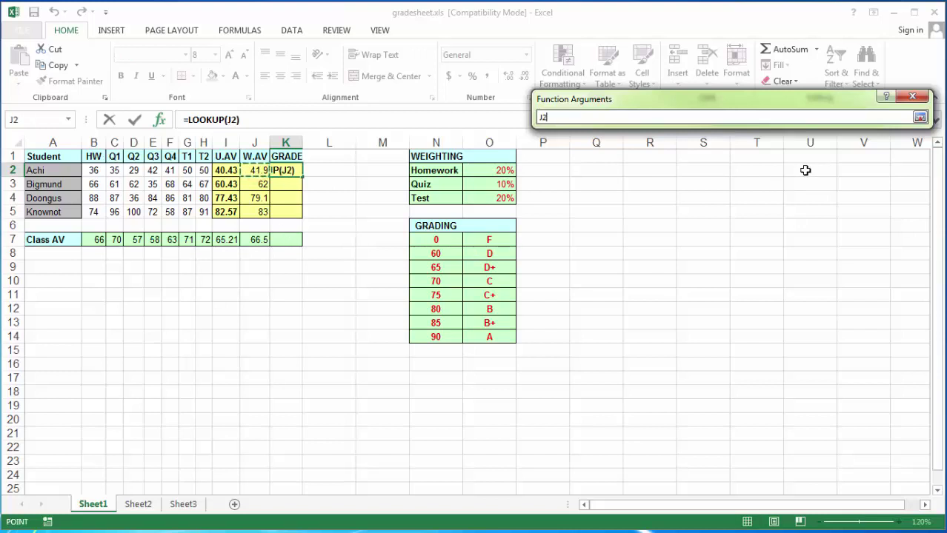
pyautogui.click(921, 119)
# Set the LOOKUP function's lookup vector to the grading table's score thresholds in N7:N14.
pyautogui.click(704, 152)
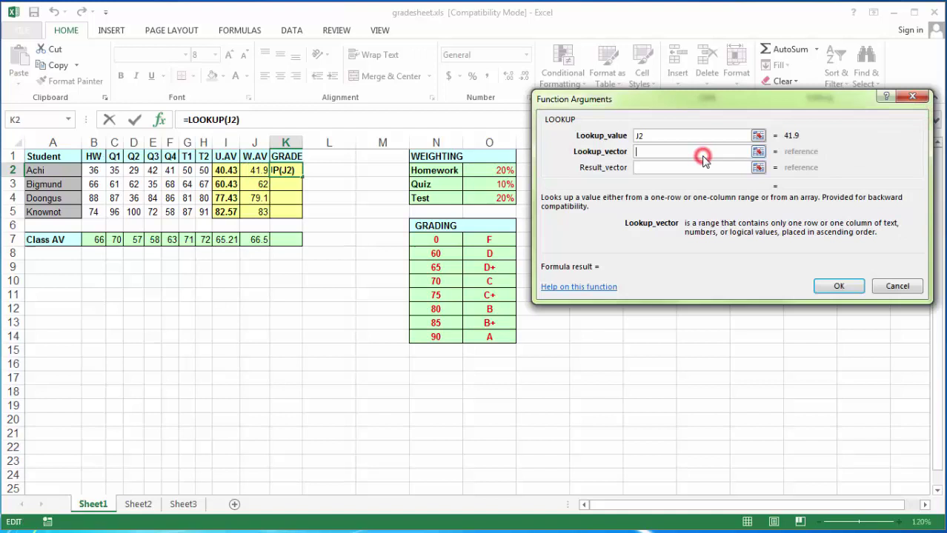
pyautogui.click(758, 152)
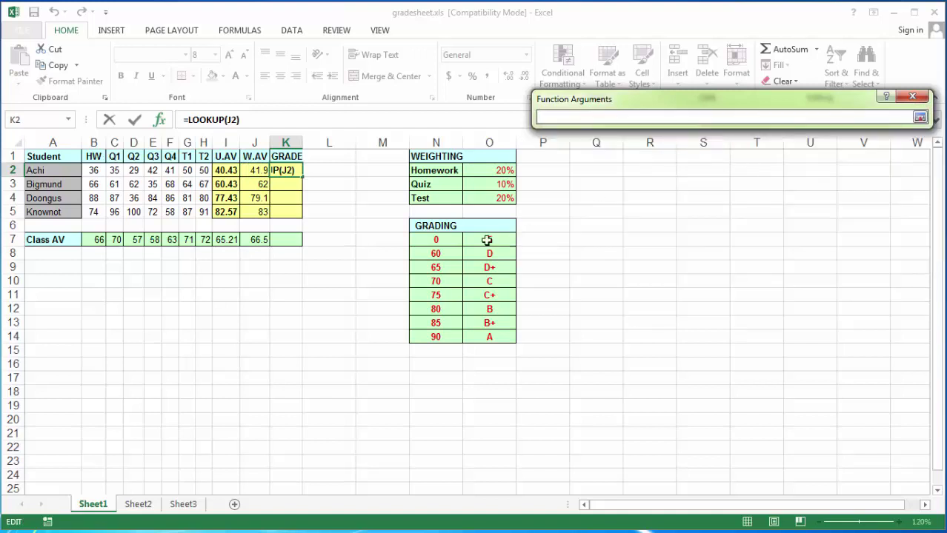
pyautogui.moveTo(442, 239); pyautogui.dragTo(435, 338)
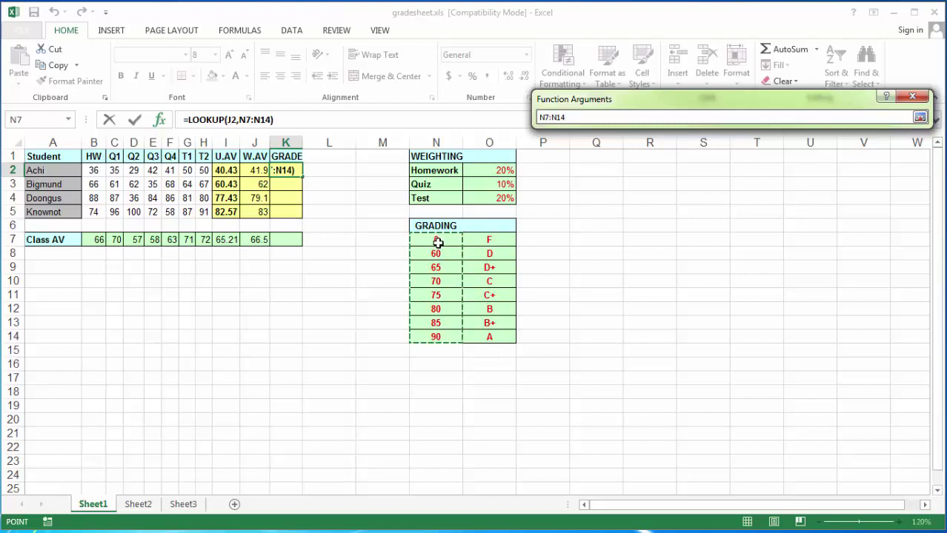
pyautogui.click(919, 117)
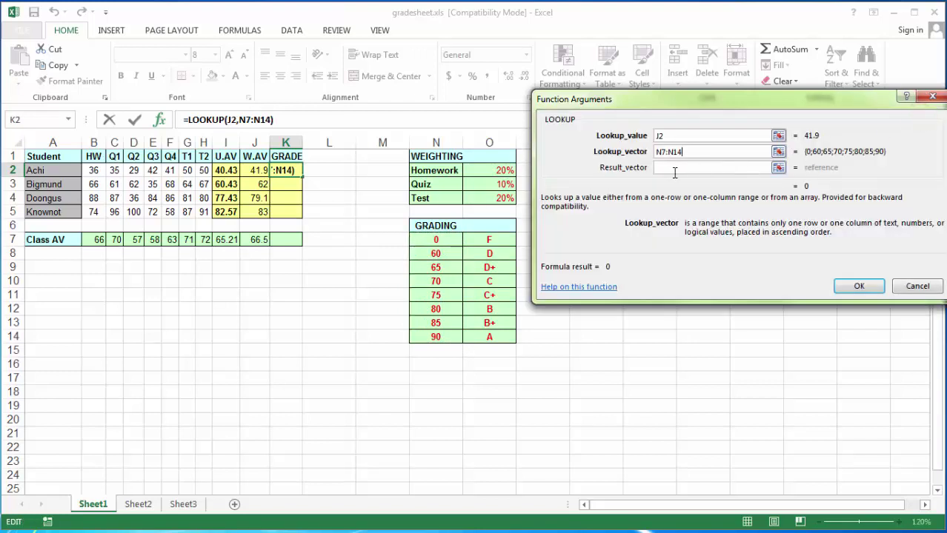
# Set the LOOKUP function's result vector to the letter grades in O7:O14 and enter the completed formula in K2.
pyautogui.click(674, 170)
pyautogui.click(778, 168)
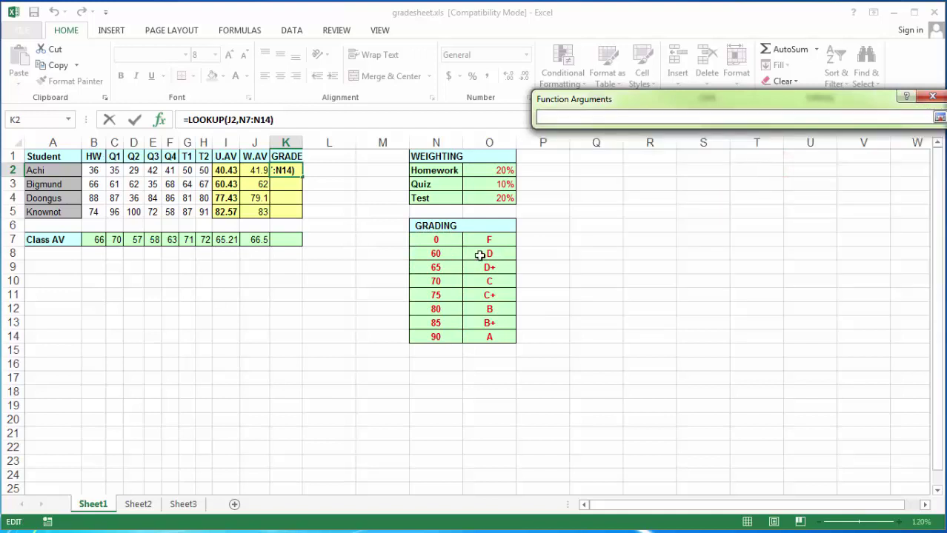
pyautogui.moveTo(475, 237); pyautogui.dragTo(486, 338)
pyautogui.click(939, 117)
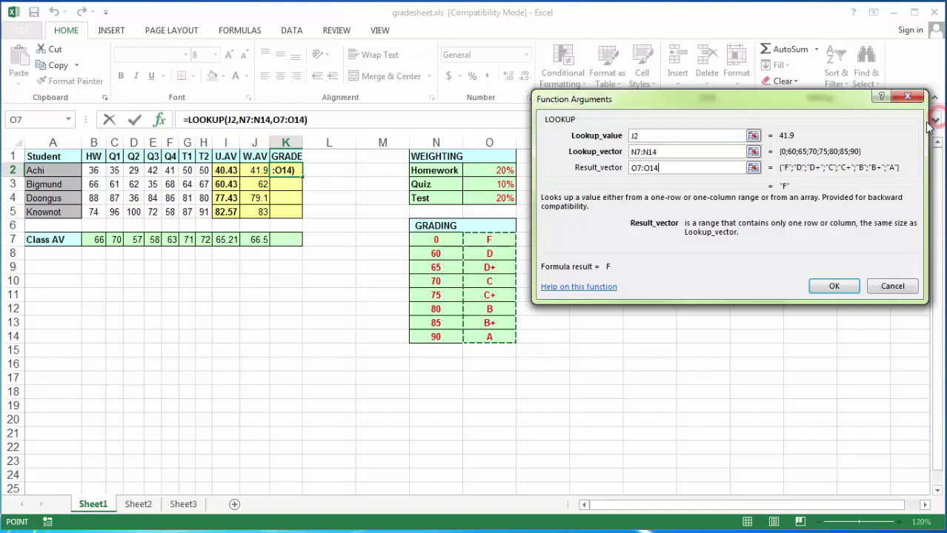
pyautogui.click(830, 289)
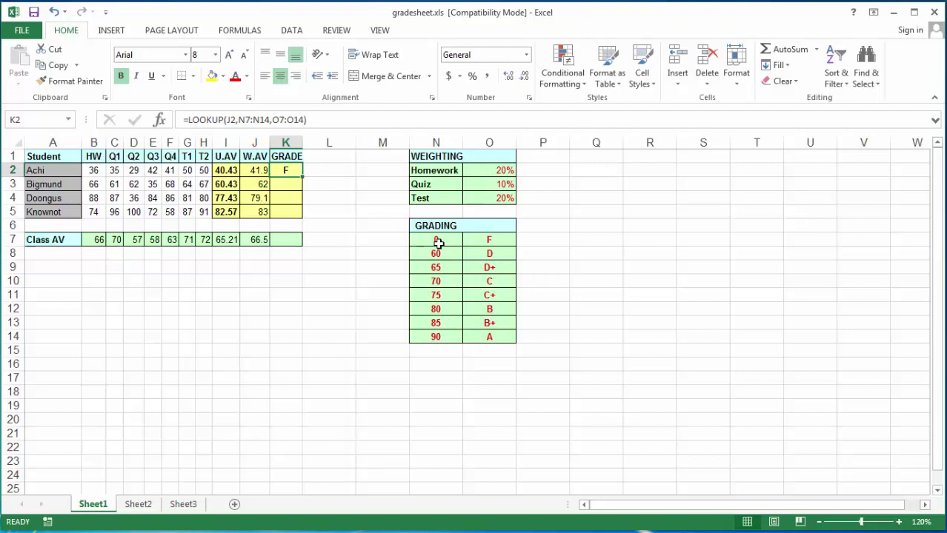
# Copy the LOOKUP grade formula from K2 down through K5 for the remaining students.
pyautogui.click(496, 241)
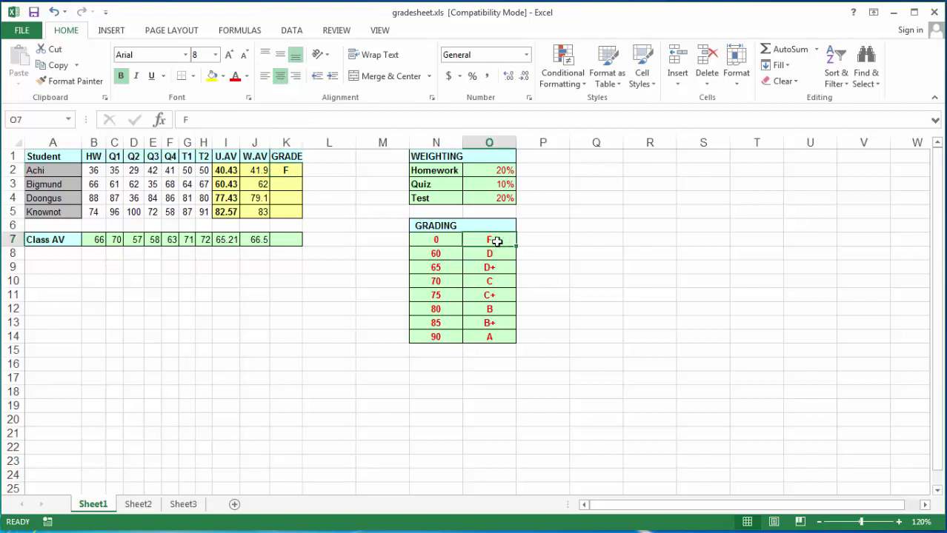
pyautogui.click(288, 172)
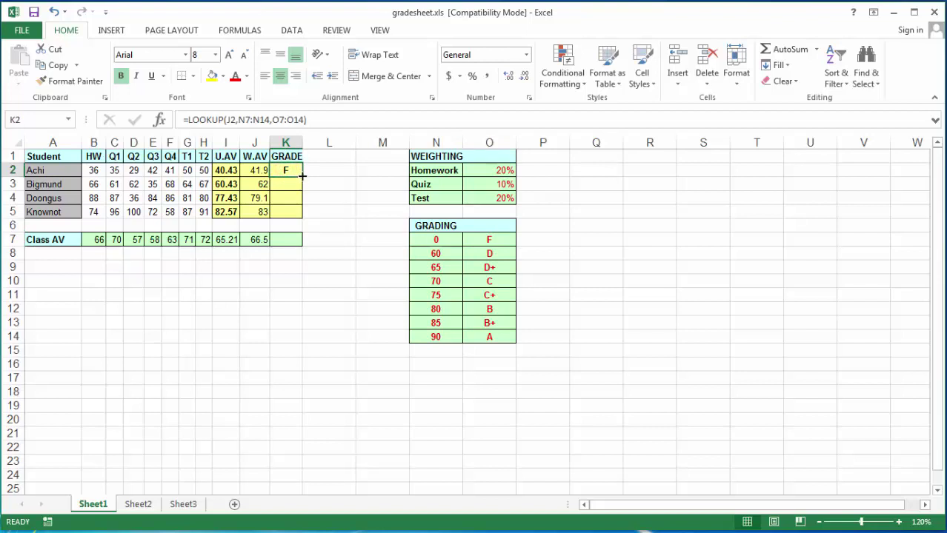
pyautogui.moveTo(301, 175); pyautogui.dragTo(301, 217)
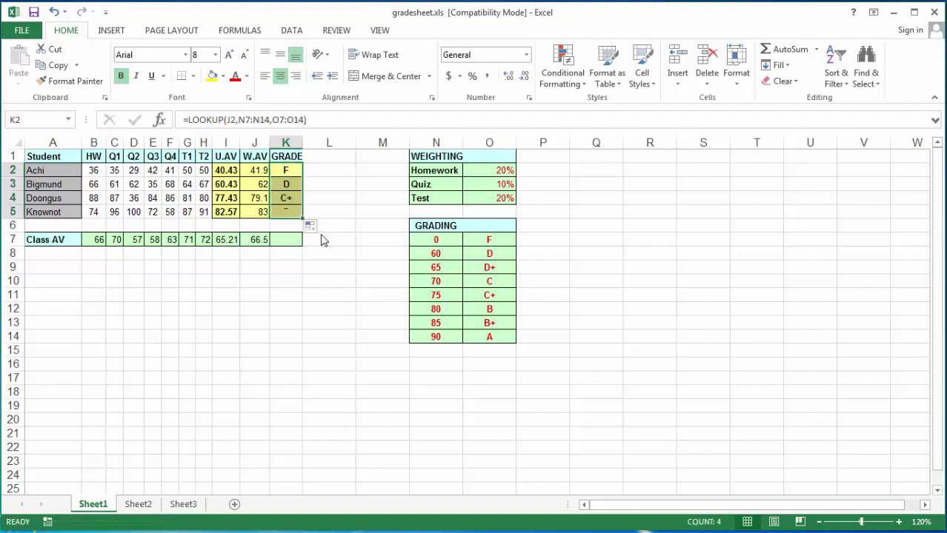
pyautogui.click(348, 235)
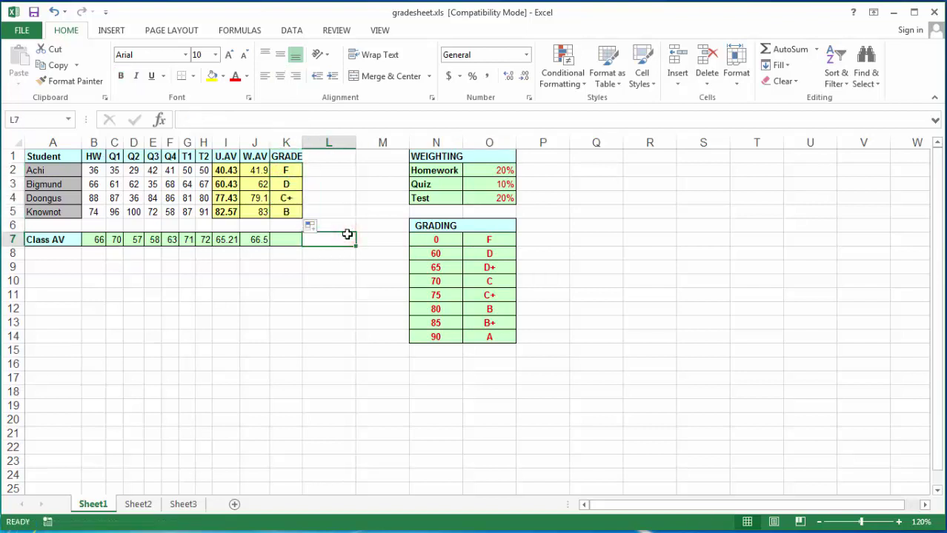